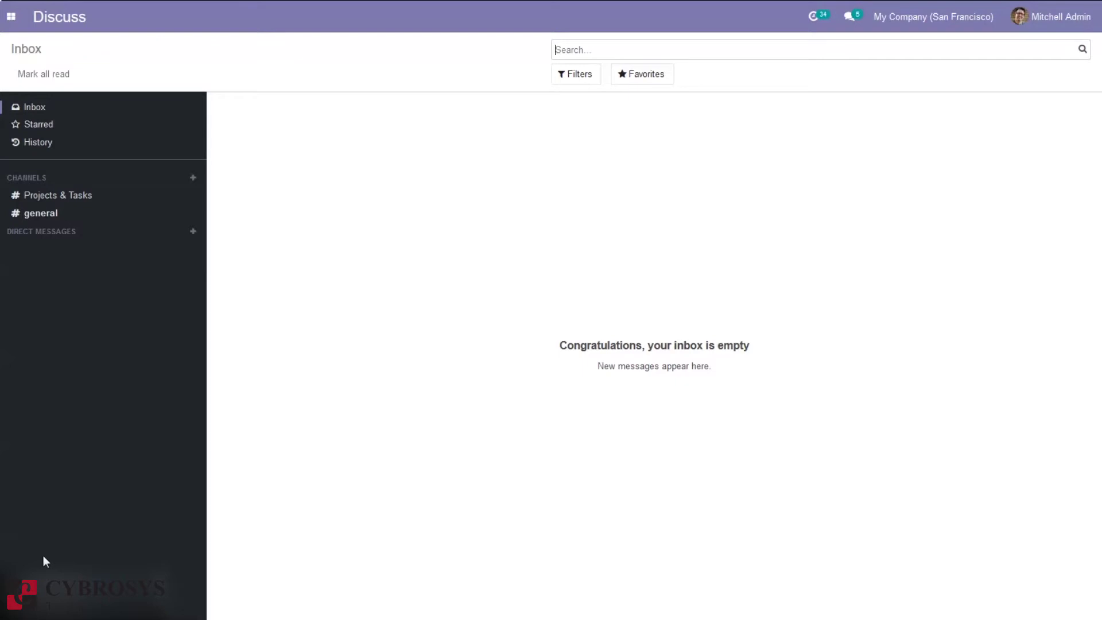
Step: Go to Invoicing > Configuration > Fiscal Positions, which is still empty
{"action": "left_click", "coordinate": [7, 26]}
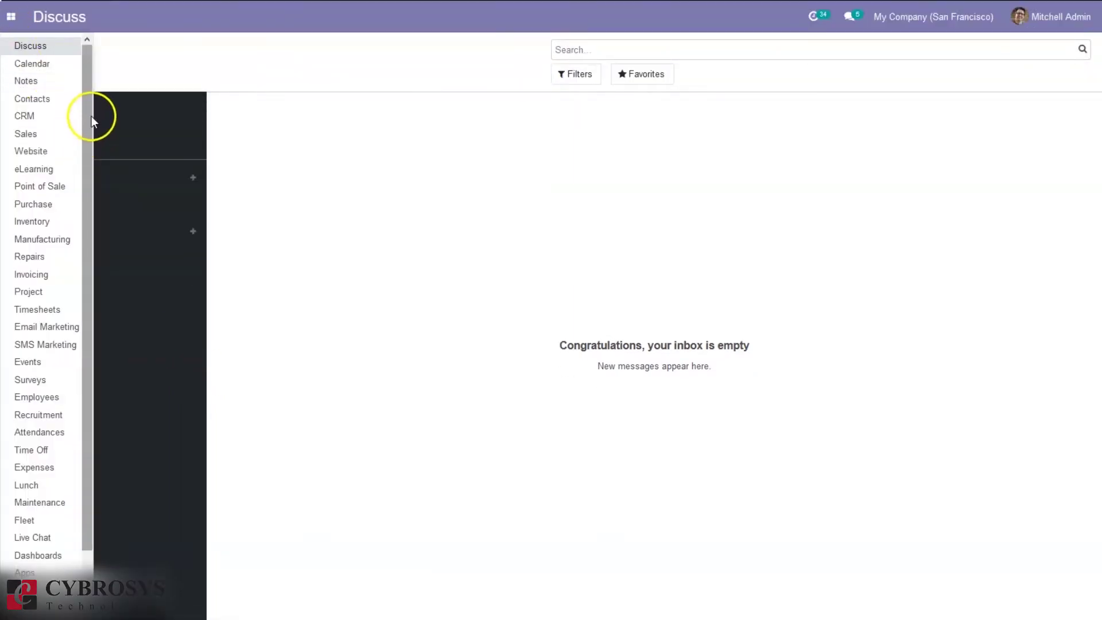
{"action": "left_click", "coordinate": [27, 276]}
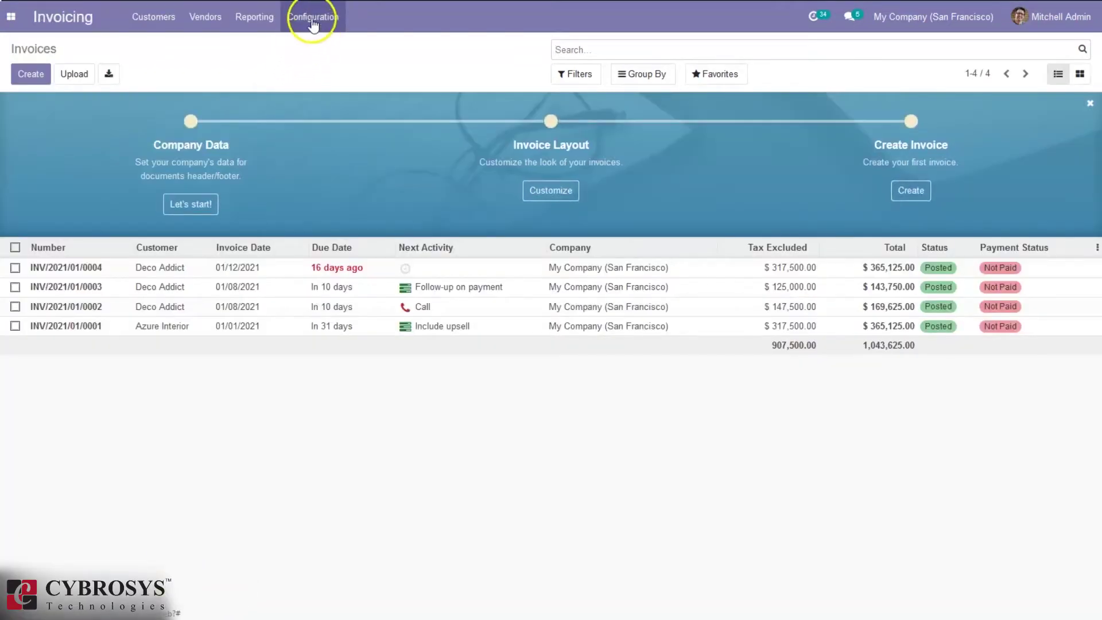
{"action": "left_click", "coordinate": [313, 17]}
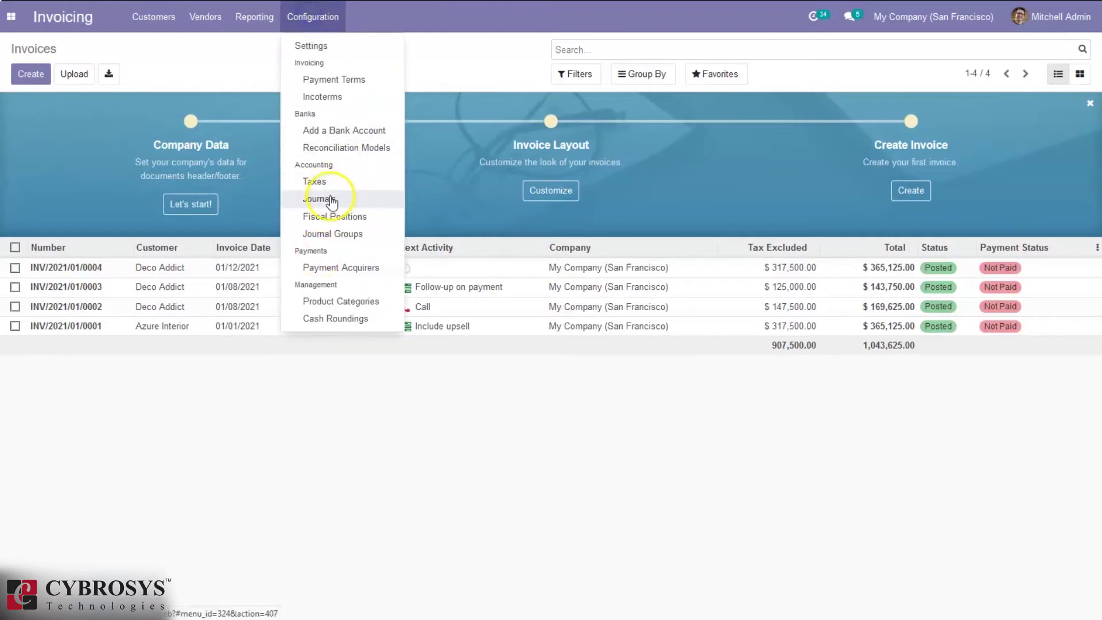
{"action": "left_click", "coordinate": [328, 218]}
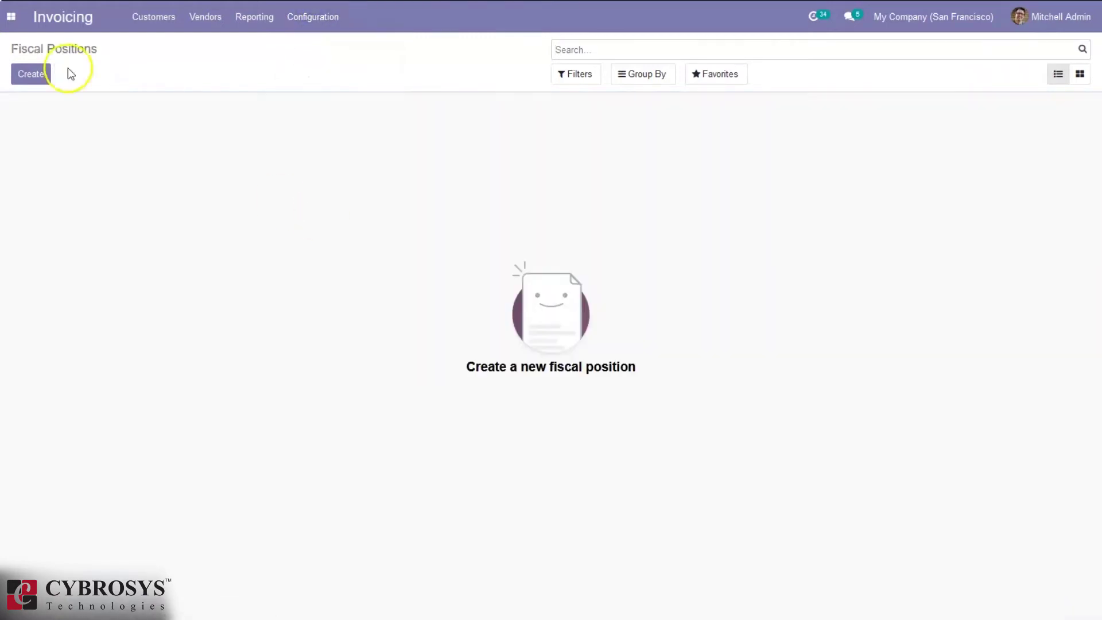
Step: Create a fiscal position named 'India' and leave Detect Automatically turned off
{"action": "left_click", "coordinate": [22, 79]}
{"action": "left_click", "coordinate": [298, 149]}
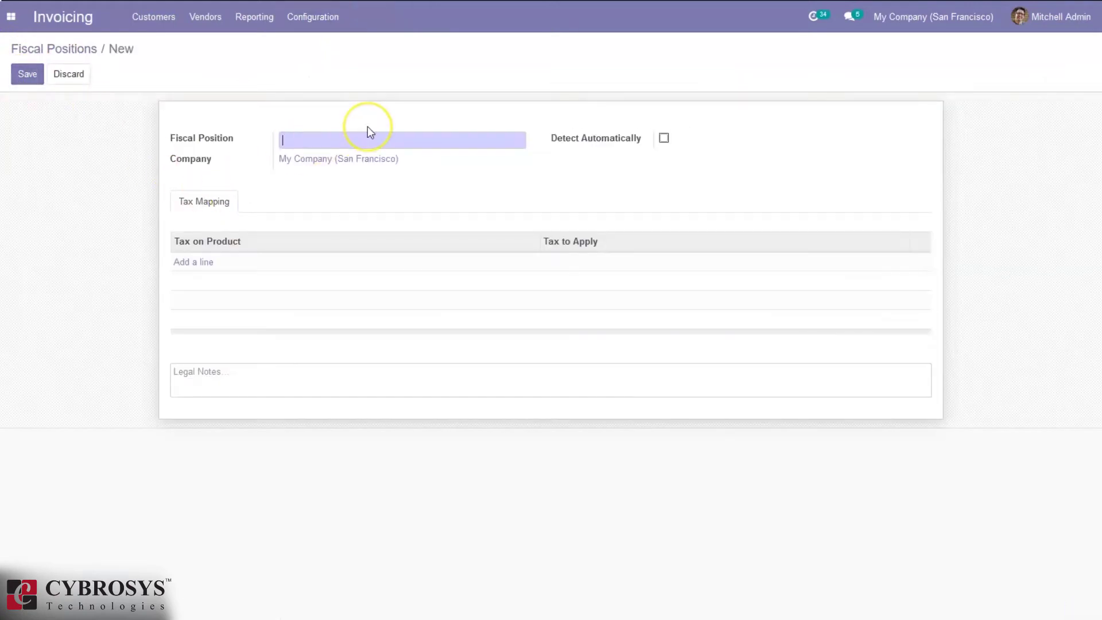
{"action": "type", "text": "India"}
{"action": "left_click", "coordinate": [664, 139]}
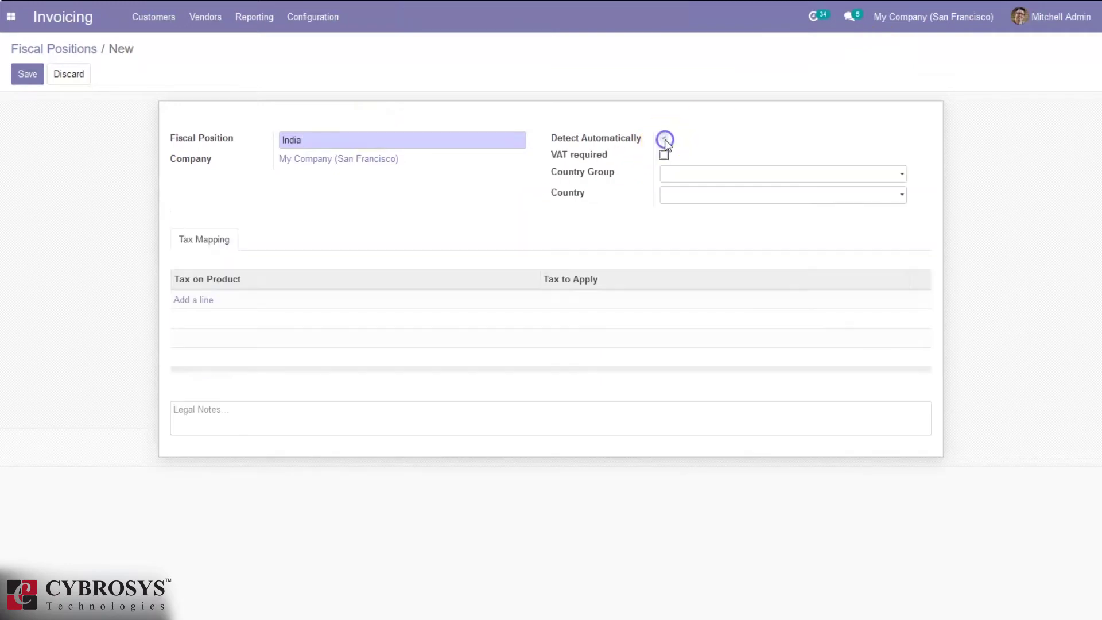
{"action": "mouse_move", "coordinate": [576, 164]}
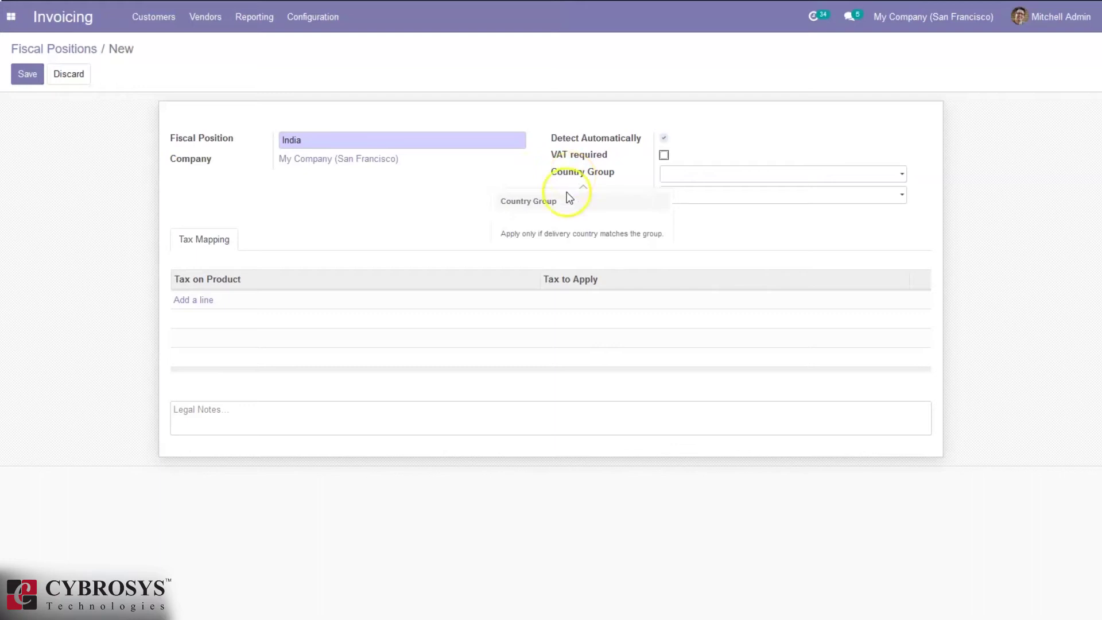
{"action": "mouse_move", "coordinate": [567, 194]}
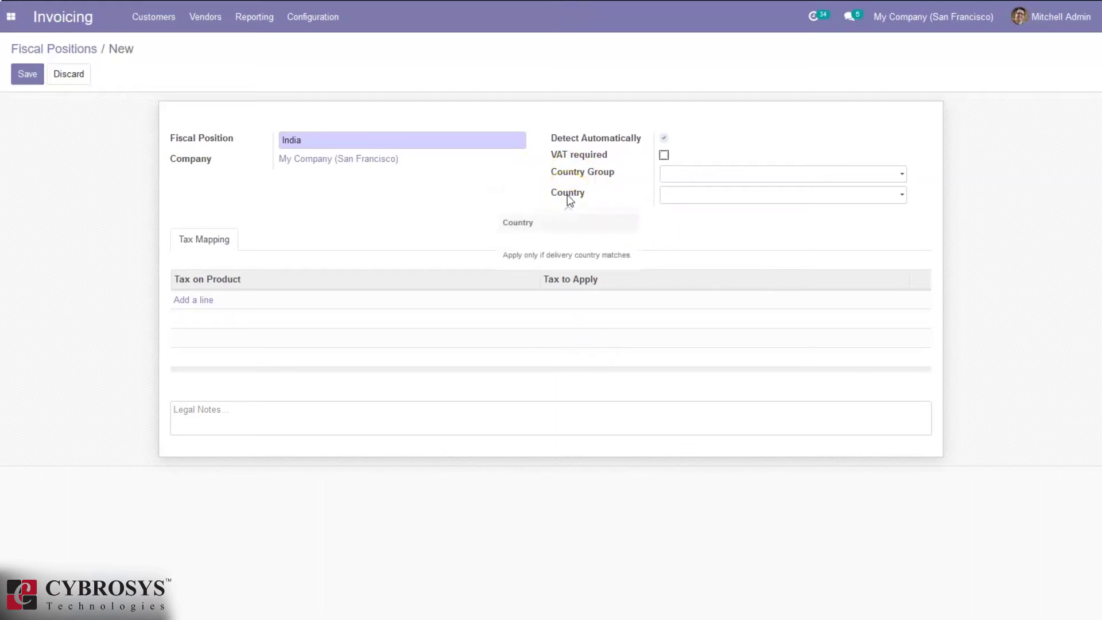
{"action": "left_click", "coordinate": [664, 138]}
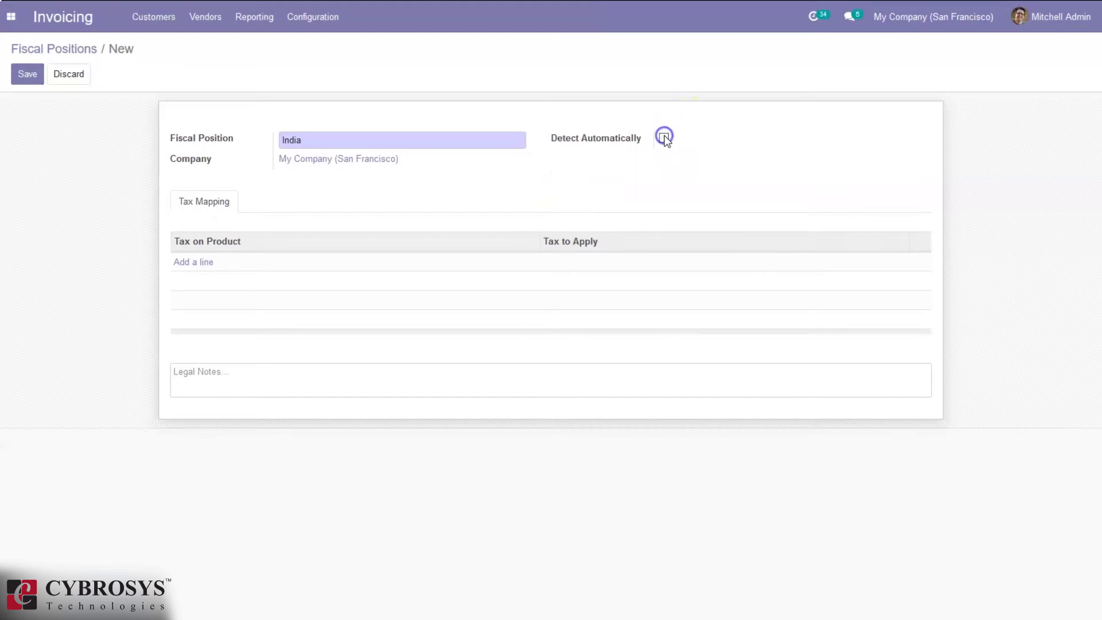
Step: Map Tax 15.00% (Sales) to Tax 20% (Sales) and save the India fiscal position
{"action": "left_click", "coordinate": [190, 263]}
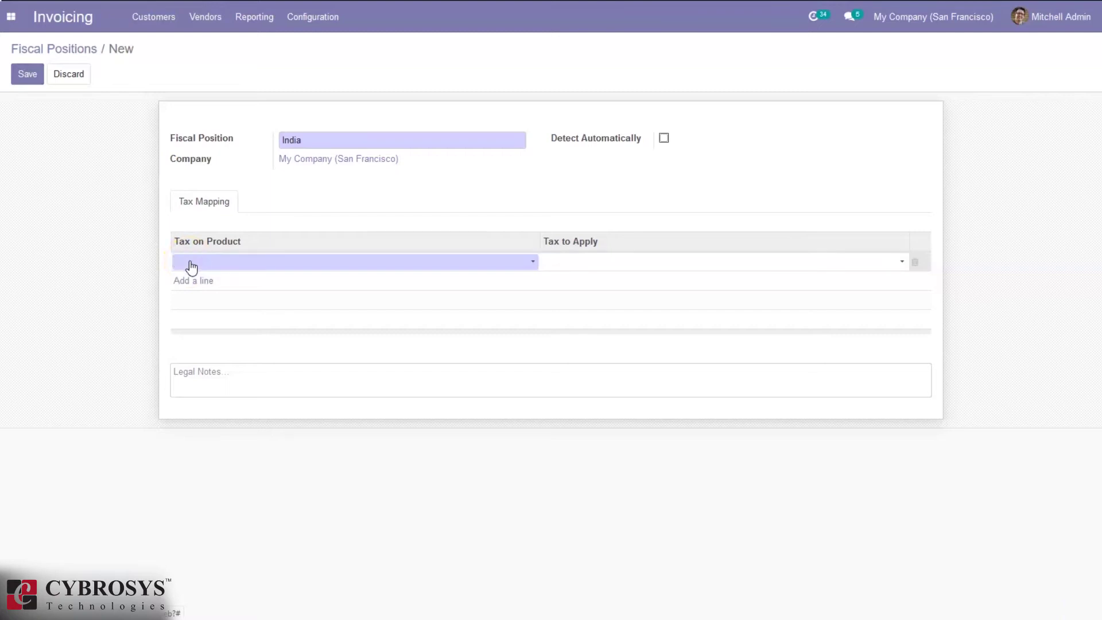
{"action": "left_click", "coordinate": [220, 282]}
{"action": "left_click", "coordinate": [219, 262]}
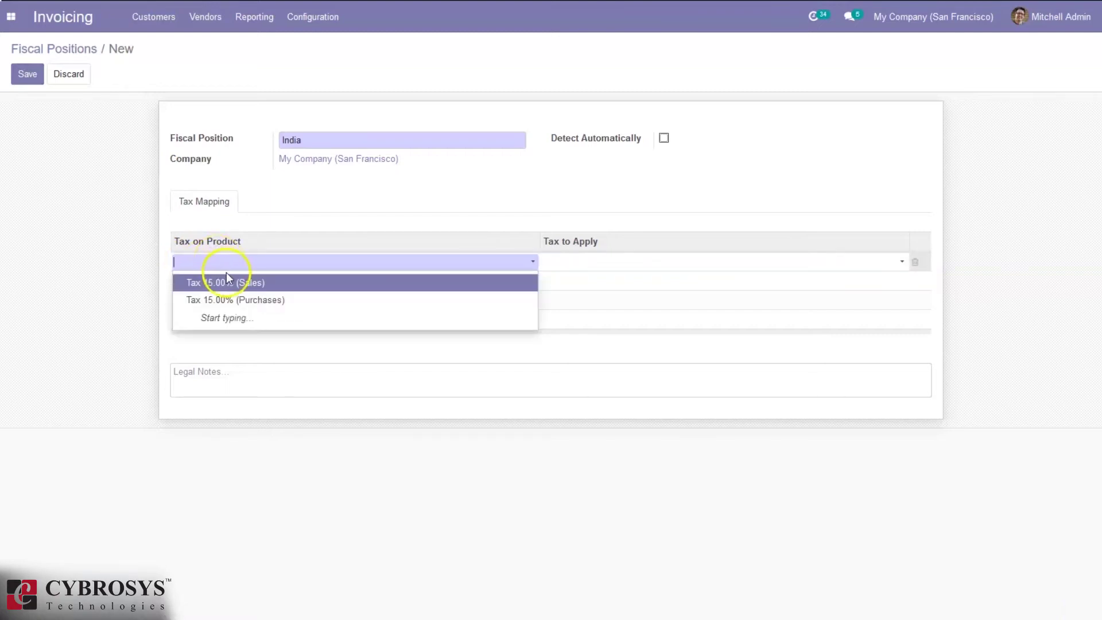
{"action": "left_click", "coordinate": [260, 264]}
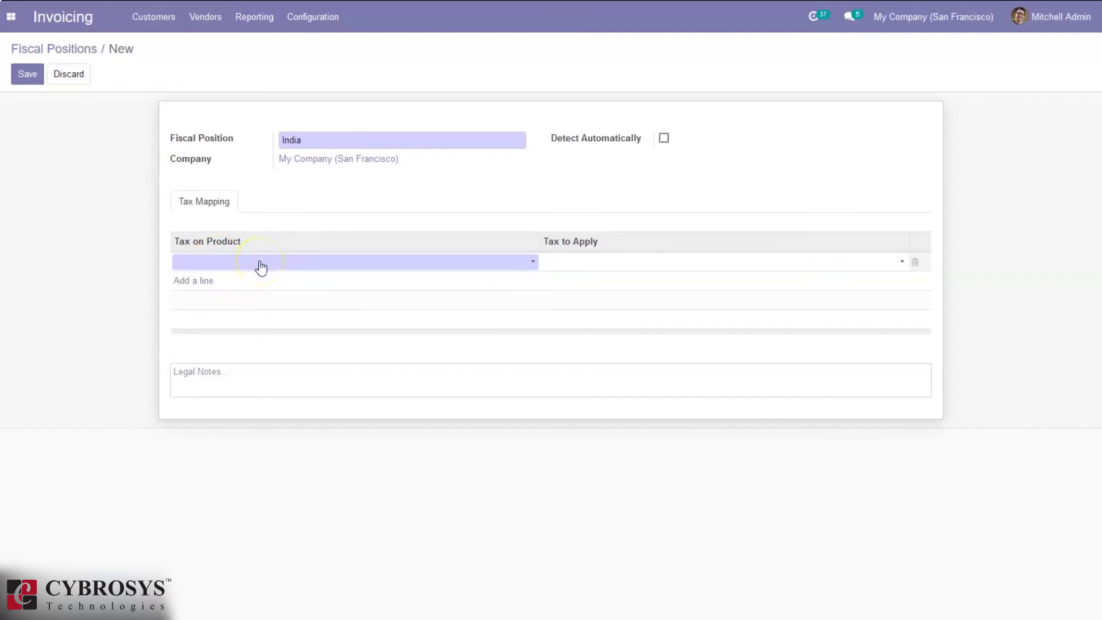
{"action": "left_click", "coordinate": [260, 264]}
{"action": "left_click", "coordinate": [246, 285]}
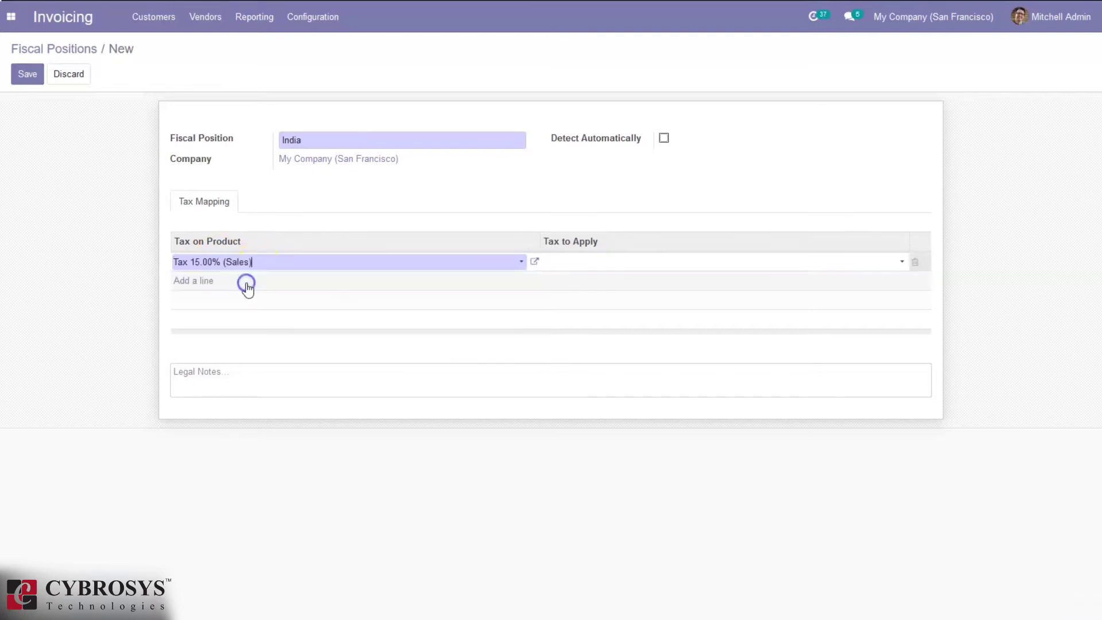
{"action": "left_click", "coordinate": [597, 263]}
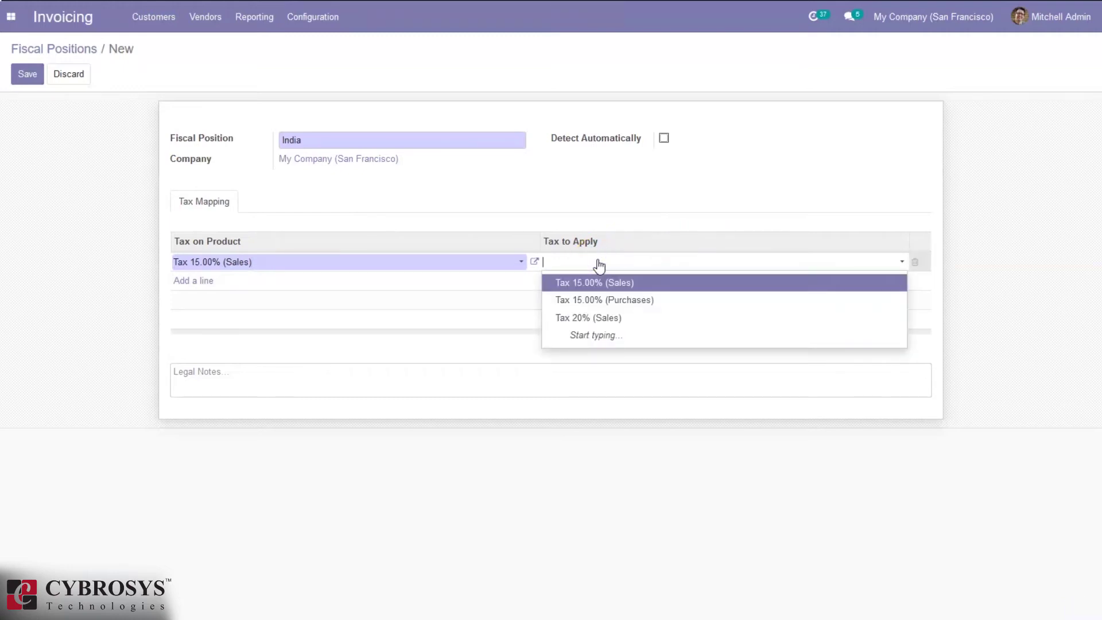
{"action": "left_click", "coordinate": [594, 318]}
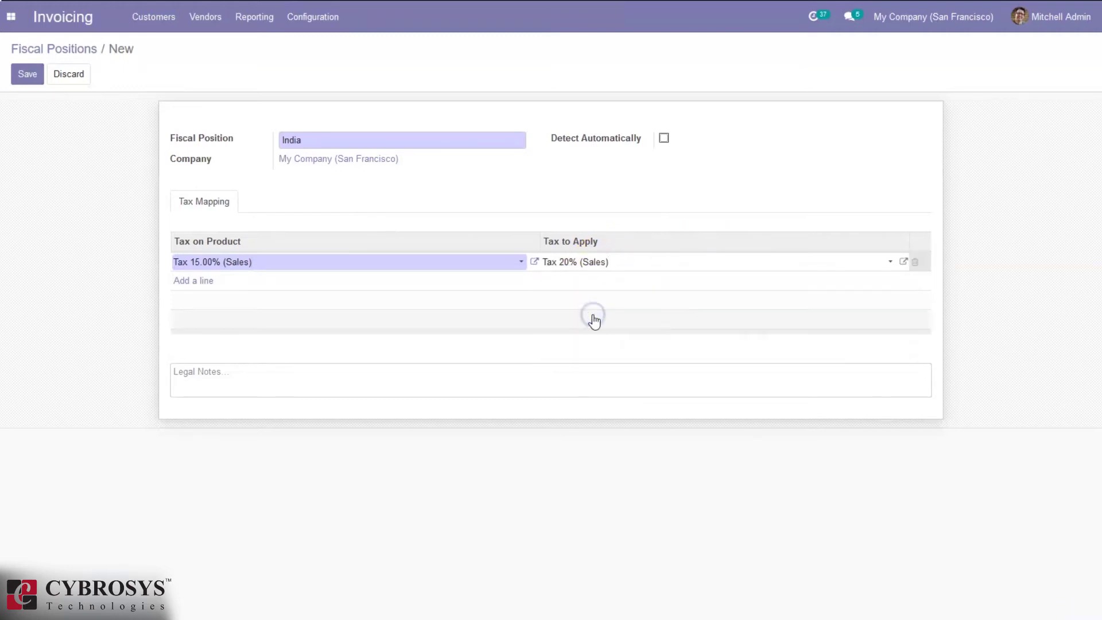
{"action": "left_click", "coordinate": [25, 73]}
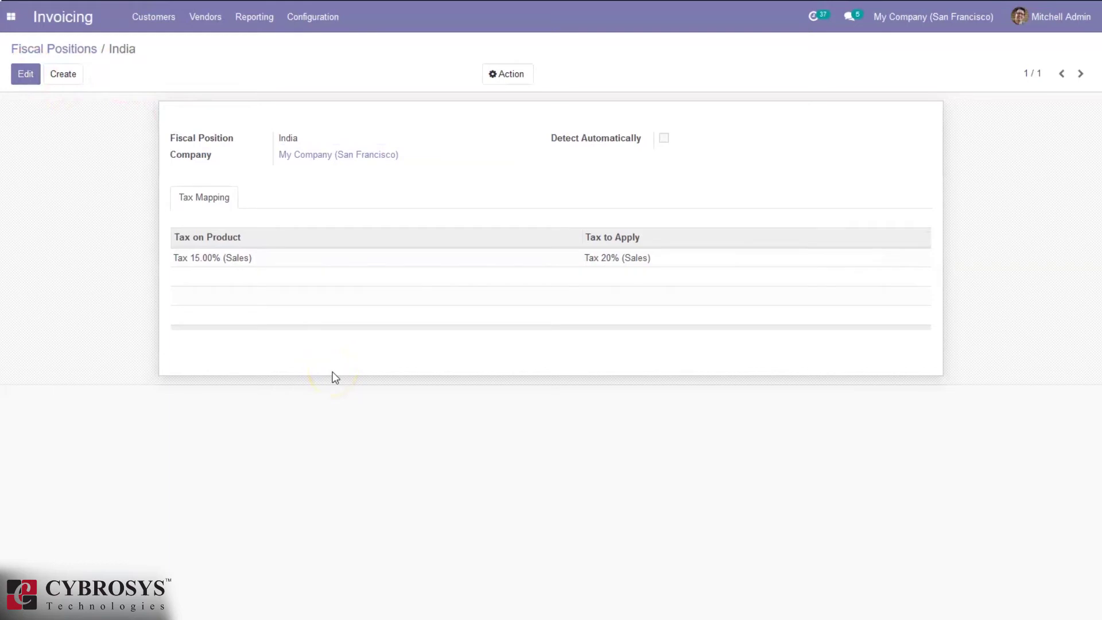
Step: Open the Azure Interior customer for editing from the customers list
{"action": "left_click", "coordinate": [84, 49]}
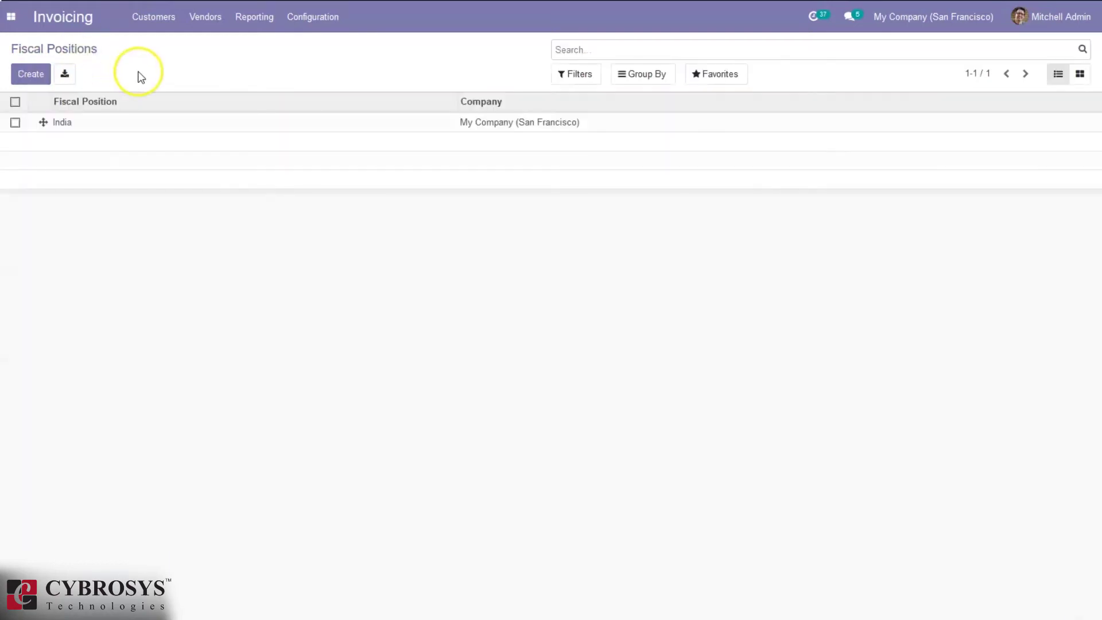
{"action": "left_click", "coordinate": [11, 17]}
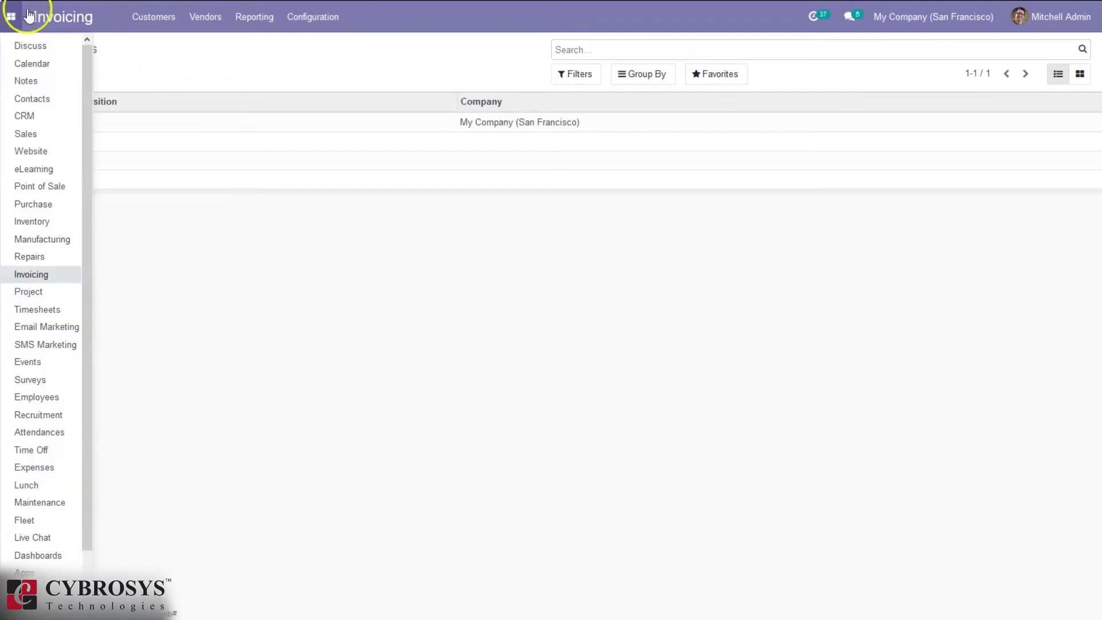
{"action": "left_click", "coordinate": [161, 16]}
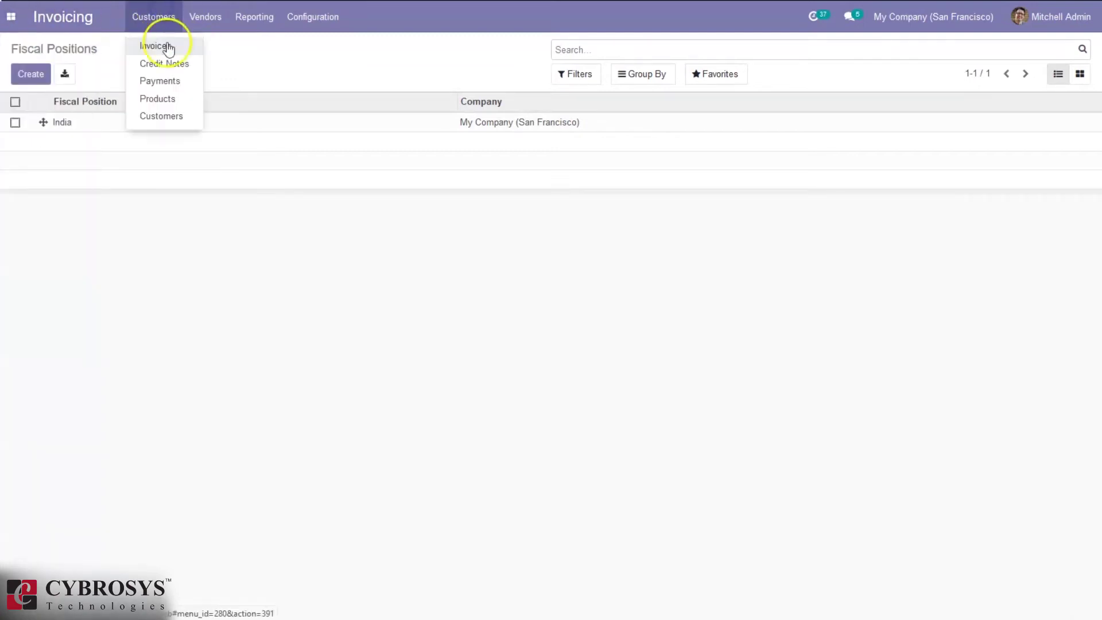
{"action": "left_click", "coordinate": [161, 116]}
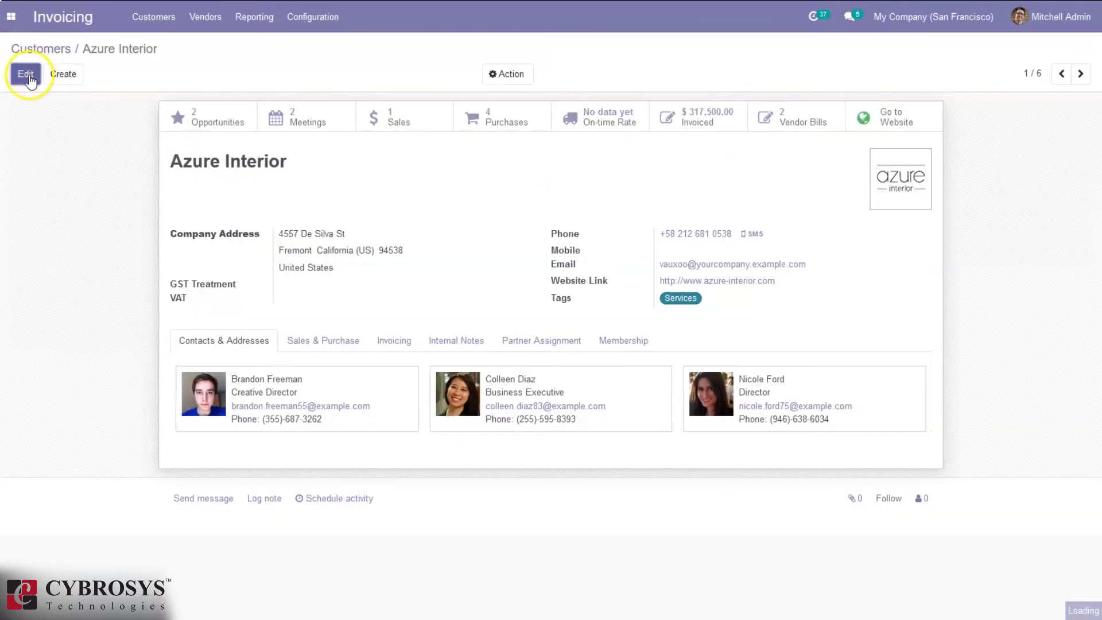
{"action": "left_click", "coordinate": [26, 73]}
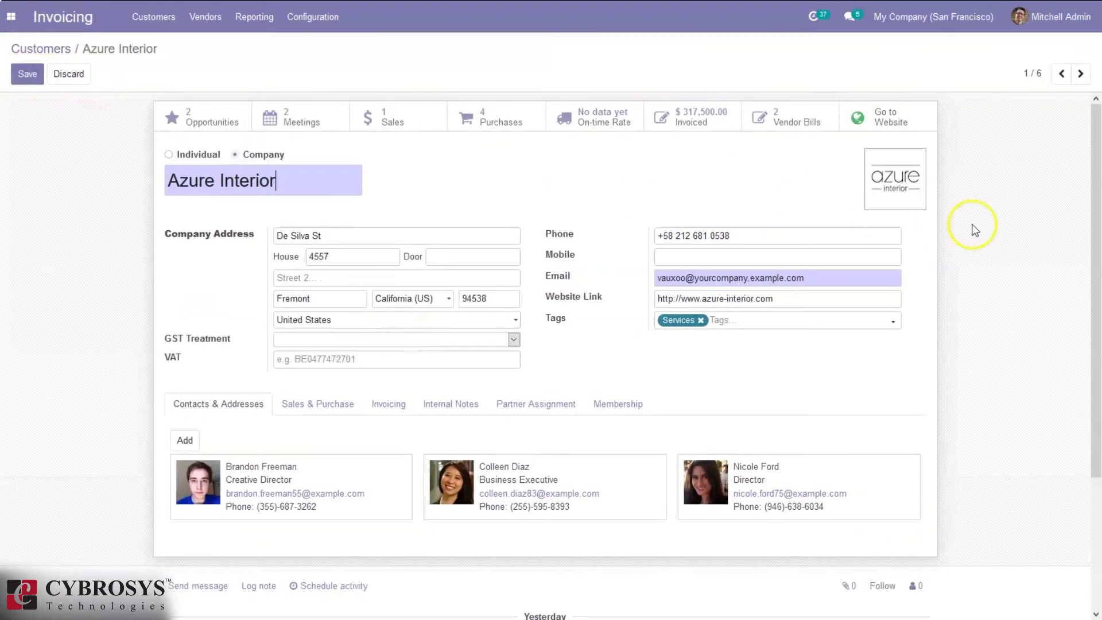
Step: Assign the India fiscal position to Azure Interior under Sales & Purchase and save
{"action": "left_click_drag", "start_coordinate": [1093, 148], "coordinate": [1098, 215]}
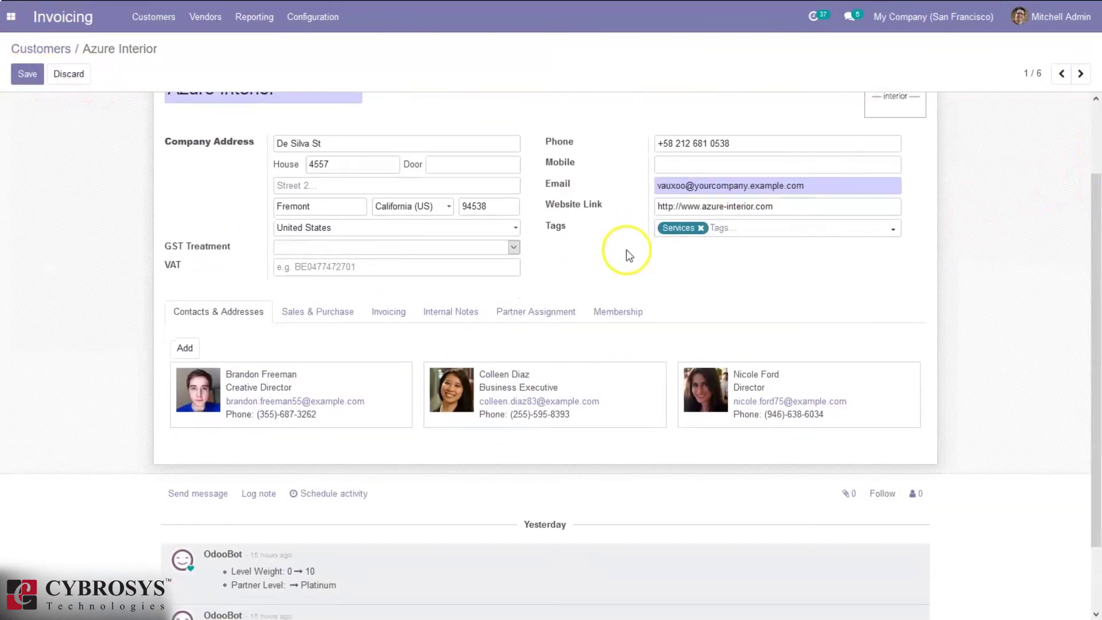
{"action": "left_click", "coordinate": [396, 313]}
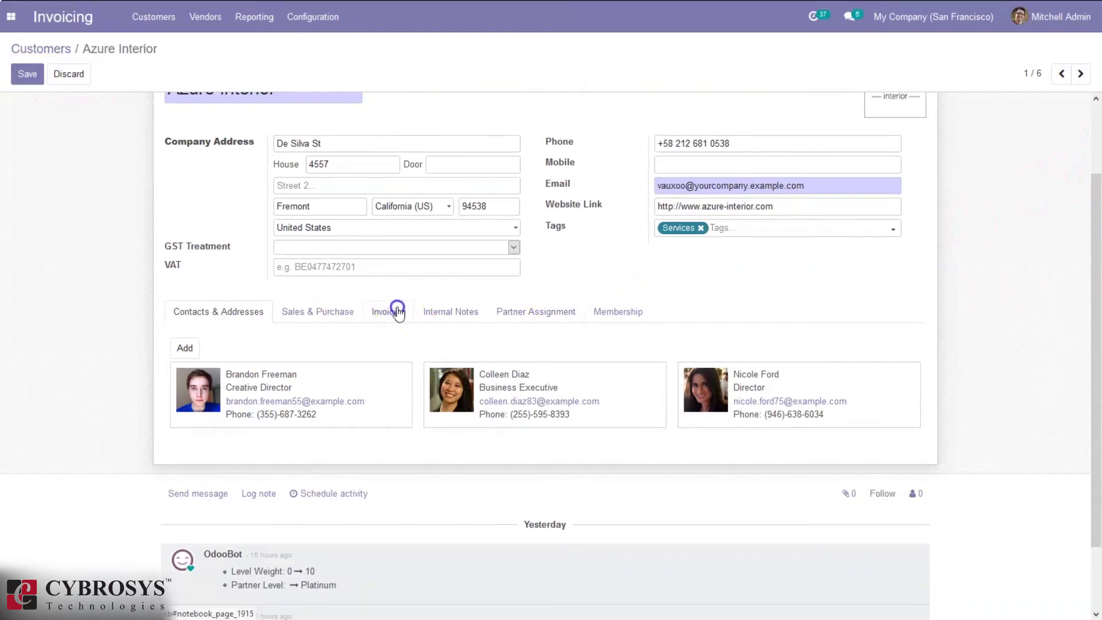
{"action": "left_click", "coordinate": [246, 310]}
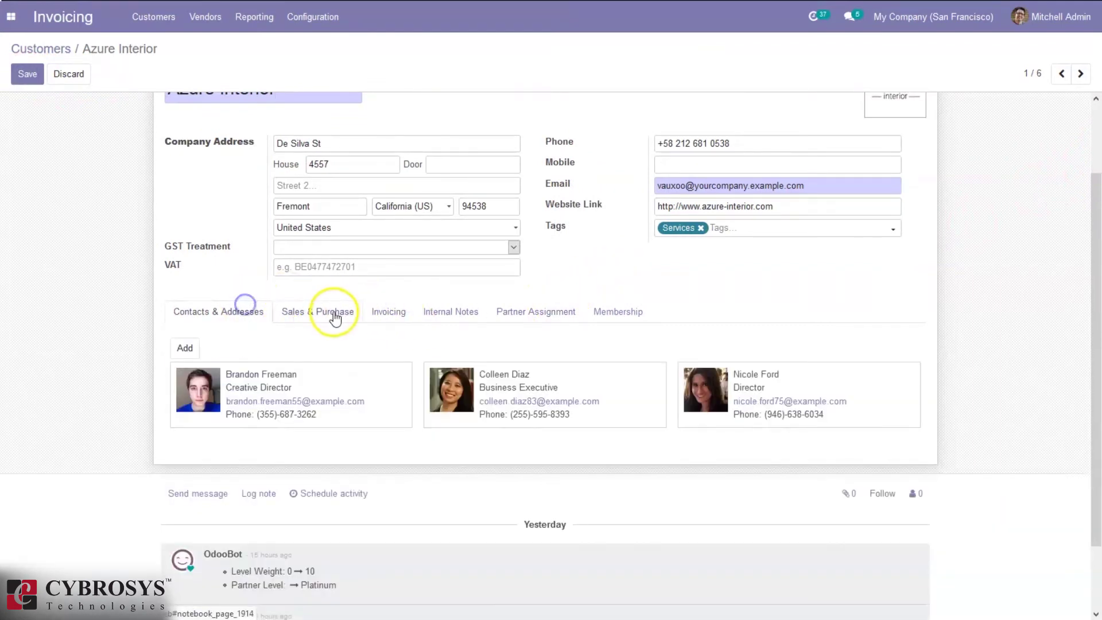
{"action": "left_click", "coordinate": [335, 311]}
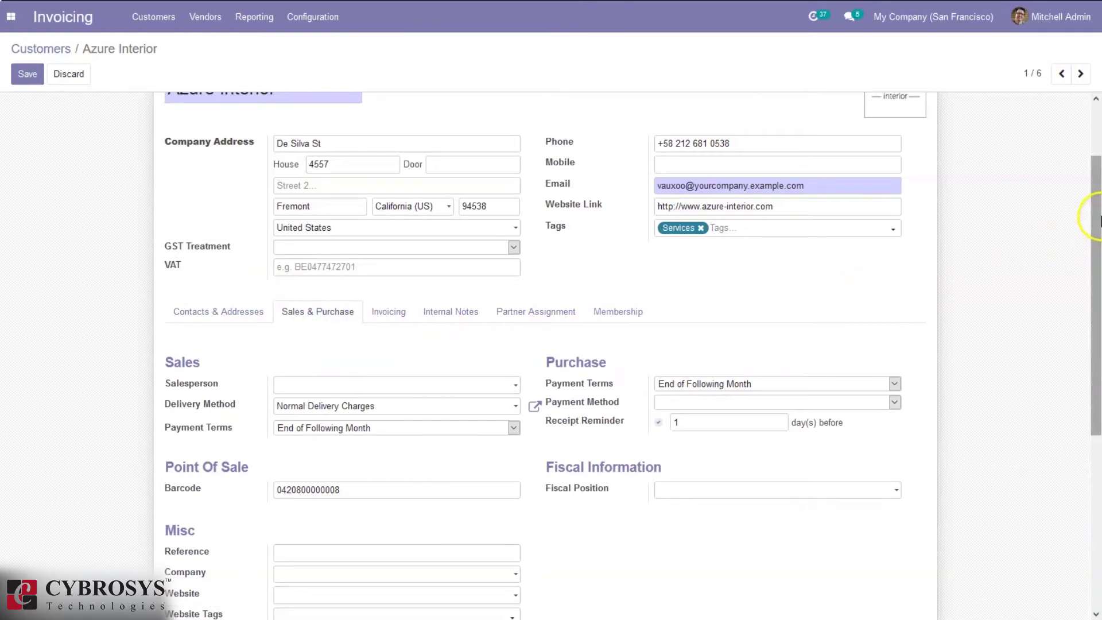
{"action": "left_click_drag", "start_coordinate": [1093, 216], "coordinate": [1098, 274]}
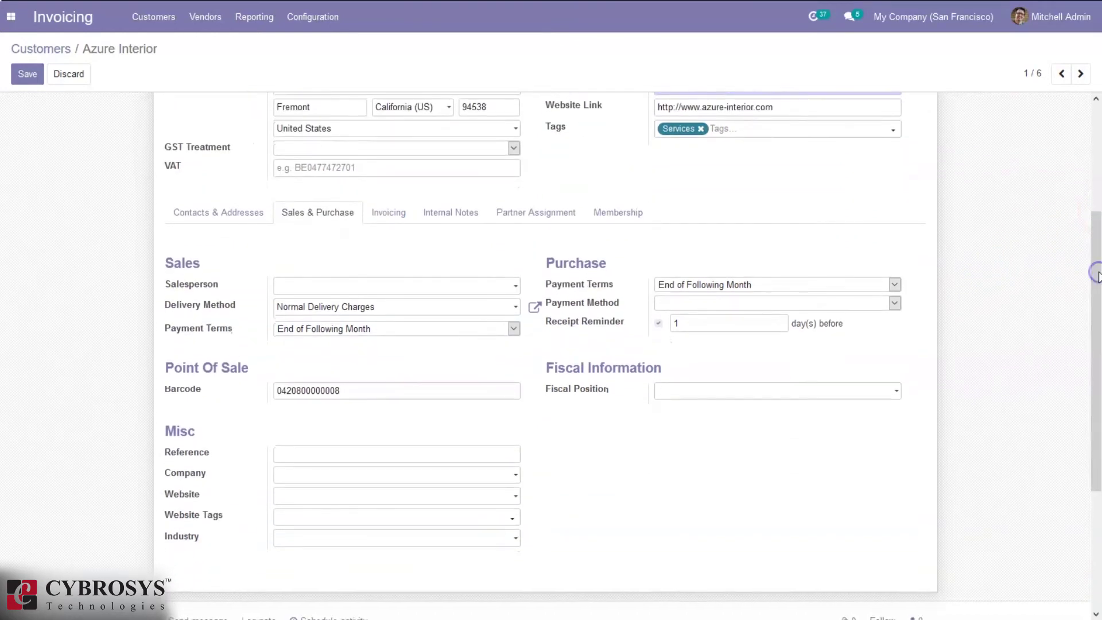
{"action": "left_click", "coordinate": [711, 397]}
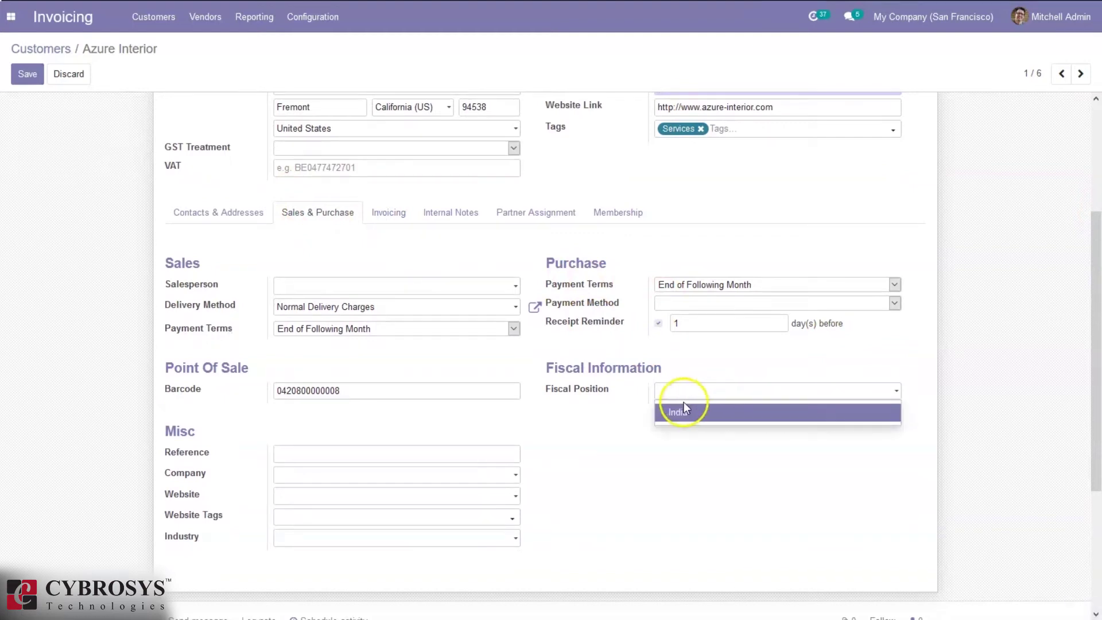
{"action": "left_click", "coordinate": [679, 412]}
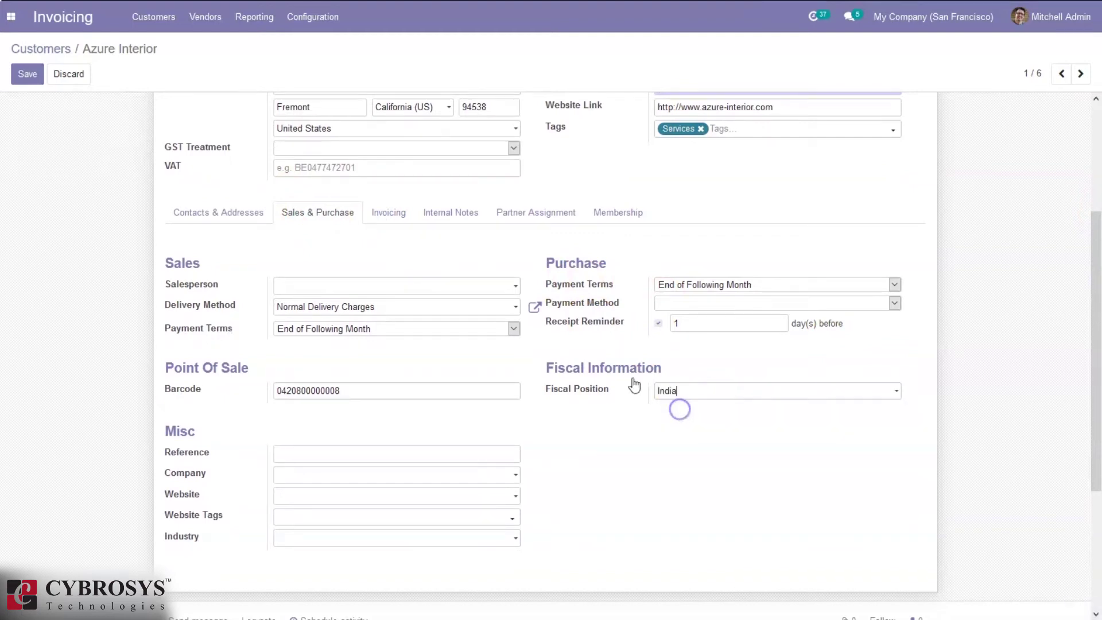
{"action": "left_click", "coordinate": [27, 74]}
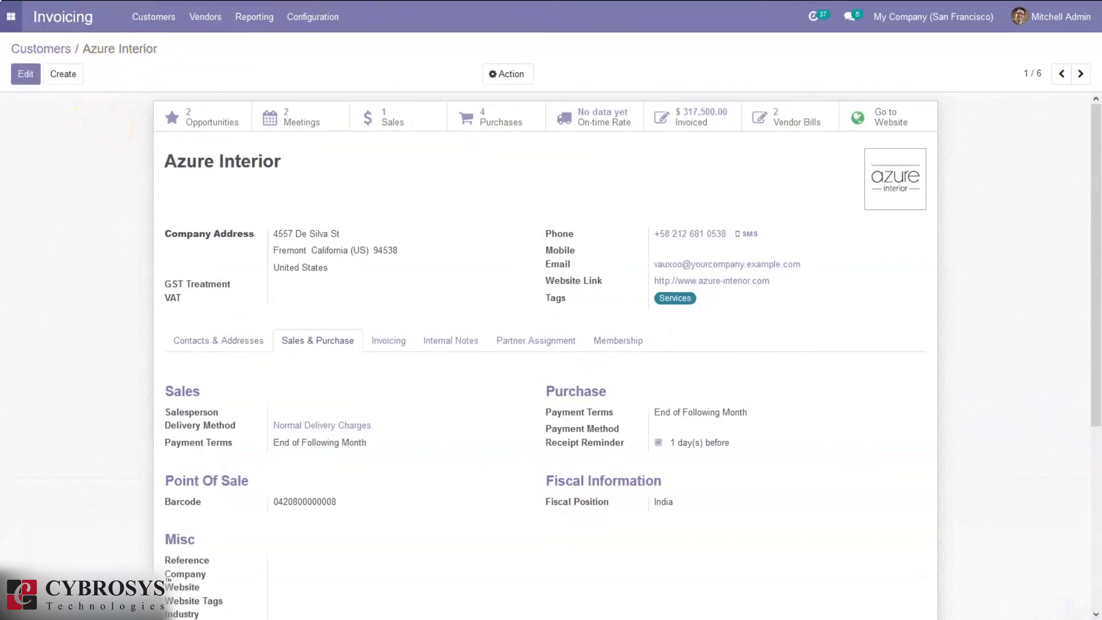
Step: Go to the Sales app's Quotations list
{"action": "left_click", "coordinate": [10, 16]}
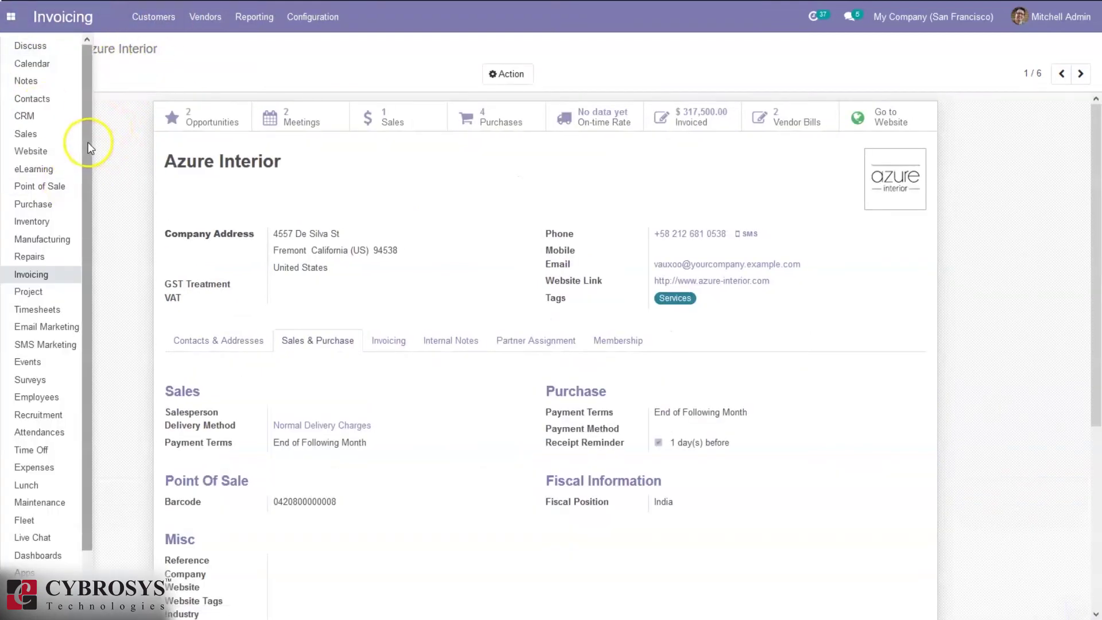
{"action": "left_click_drag", "start_coordinate": [88, 148], "coordinate": [91, 180]}
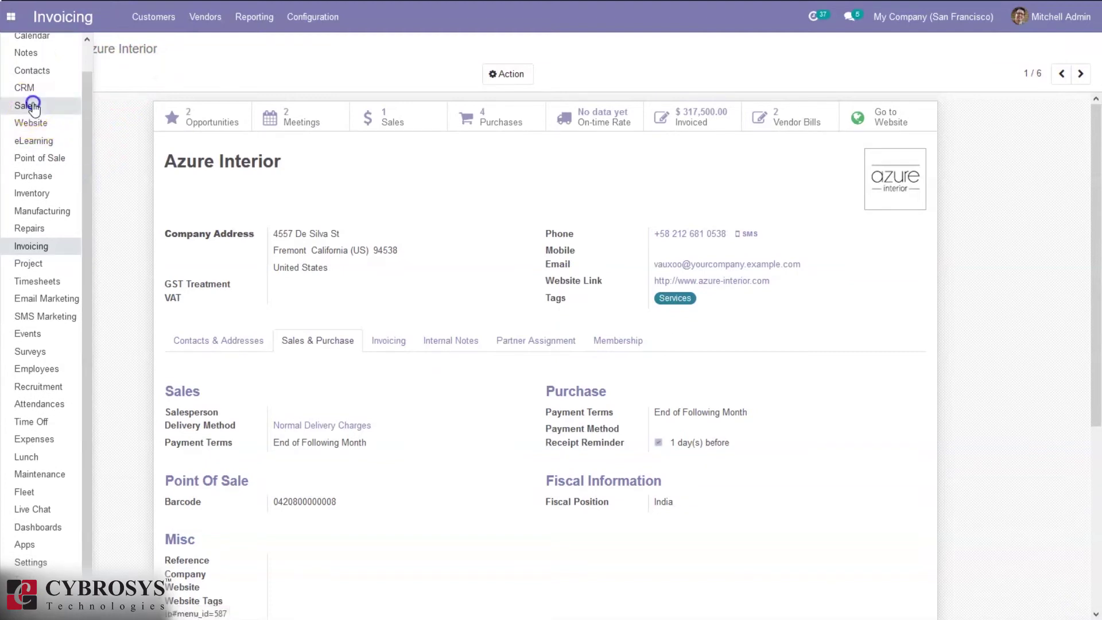
{"action": "left_click", "coordinate": [32, 104]}
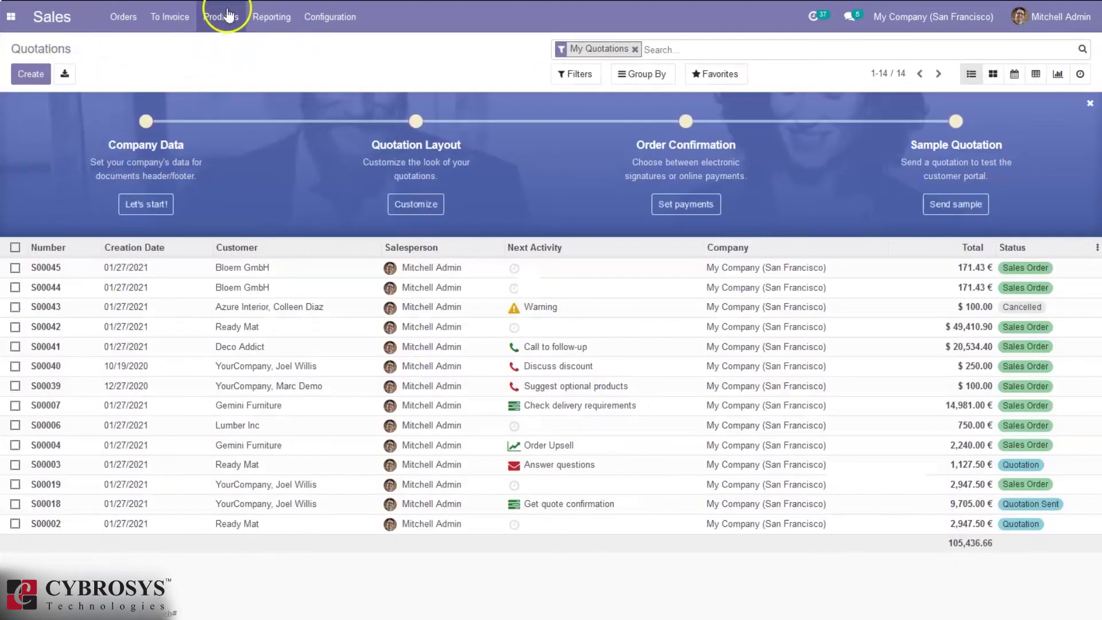
Step: Set the Cabinet with Doors product's customer tax to Tax 15.00% and save
{"action": "left_click", "coordinate": [227, 15]}
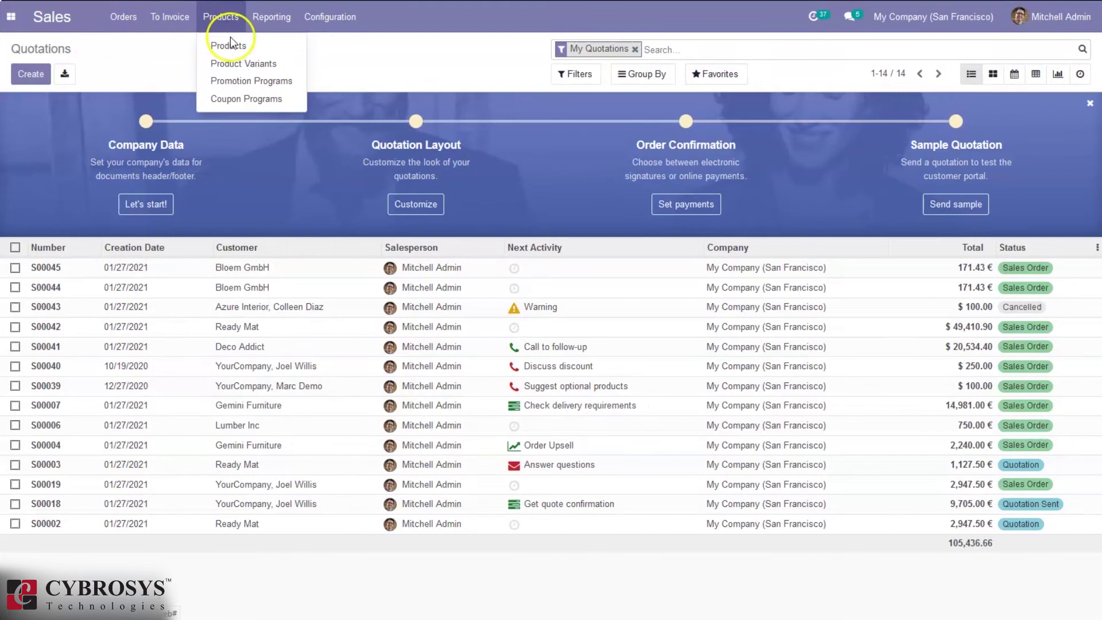
{"action": "left_click", "coordinate": [230, 42]}
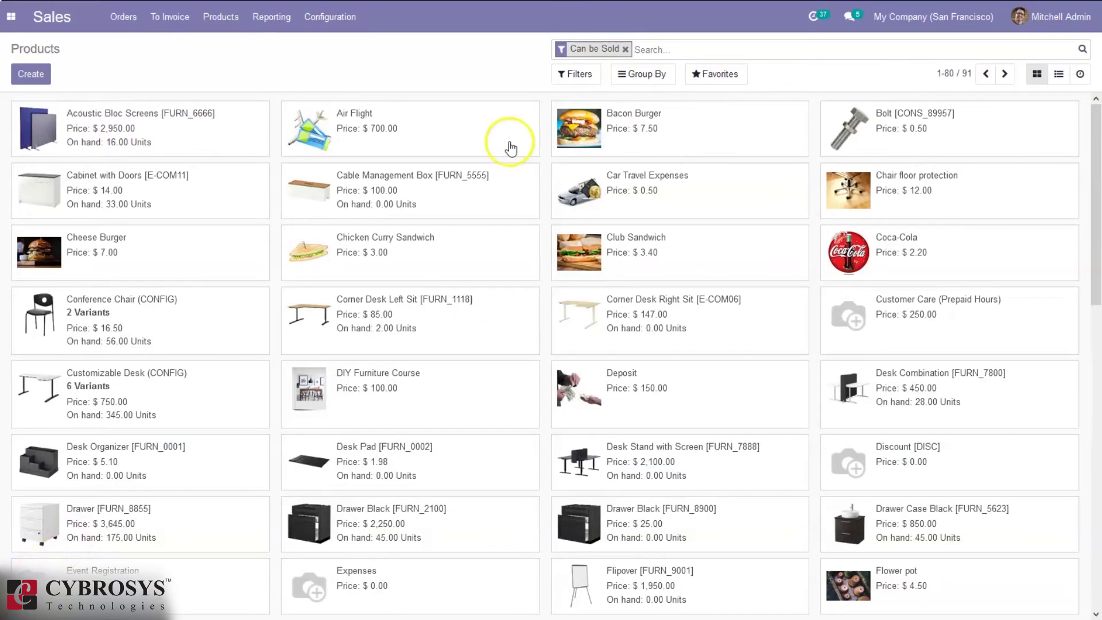
{"action": "left_click", "coordinate": [196, 180]}
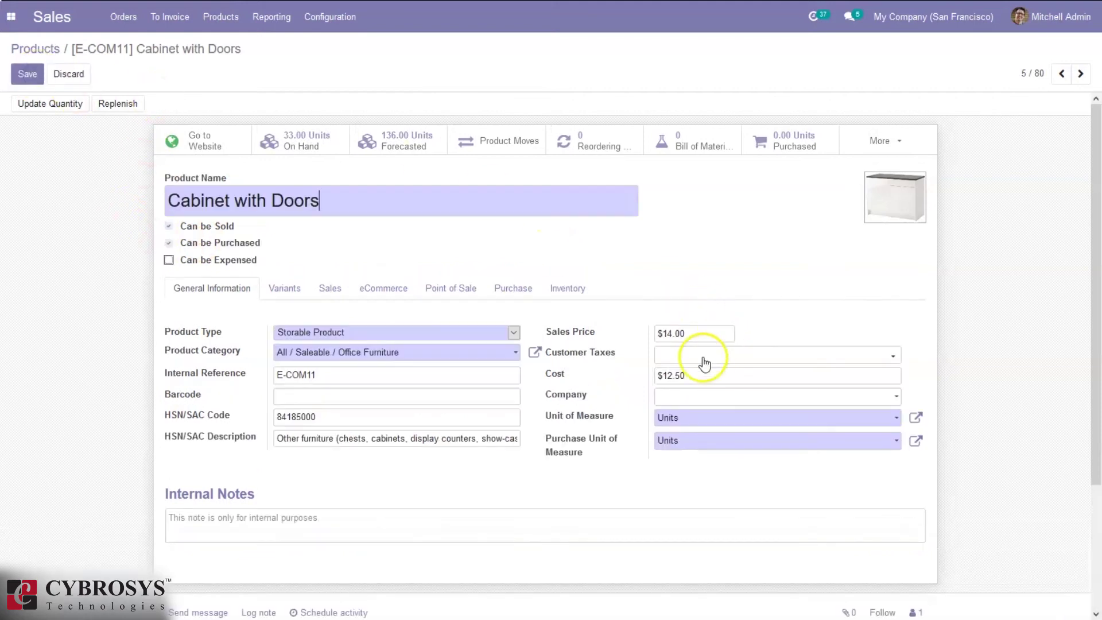
{"action": "left_click", "coordinate": [683, 355]}
{"action": "left_click", "coordinate": [698, 379]}
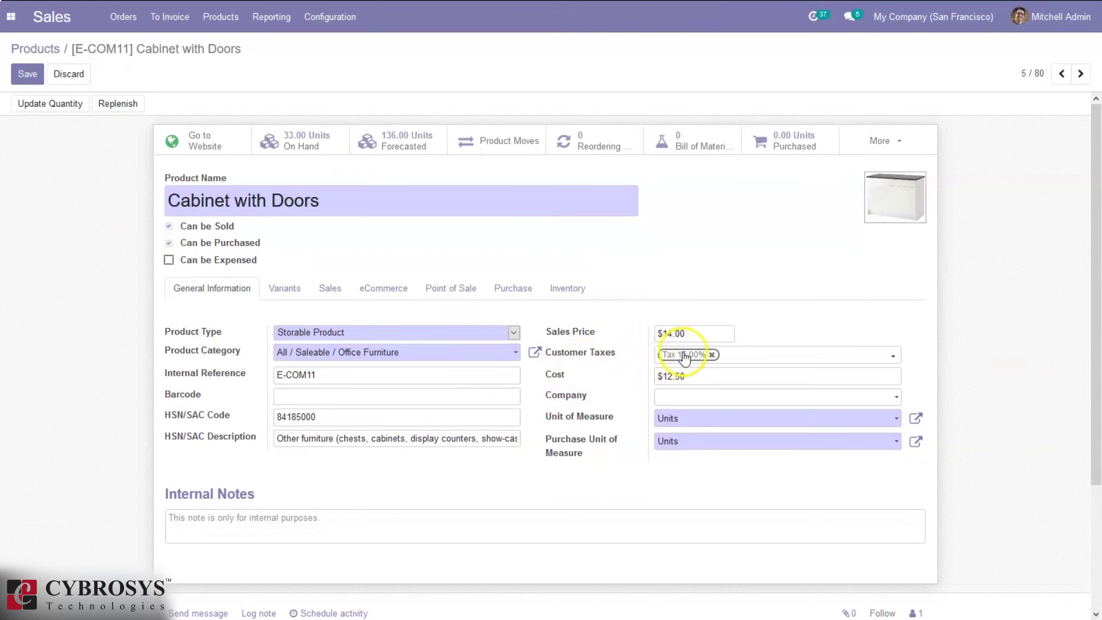
{"action": "left_click", "coordinate": [29, 75]}
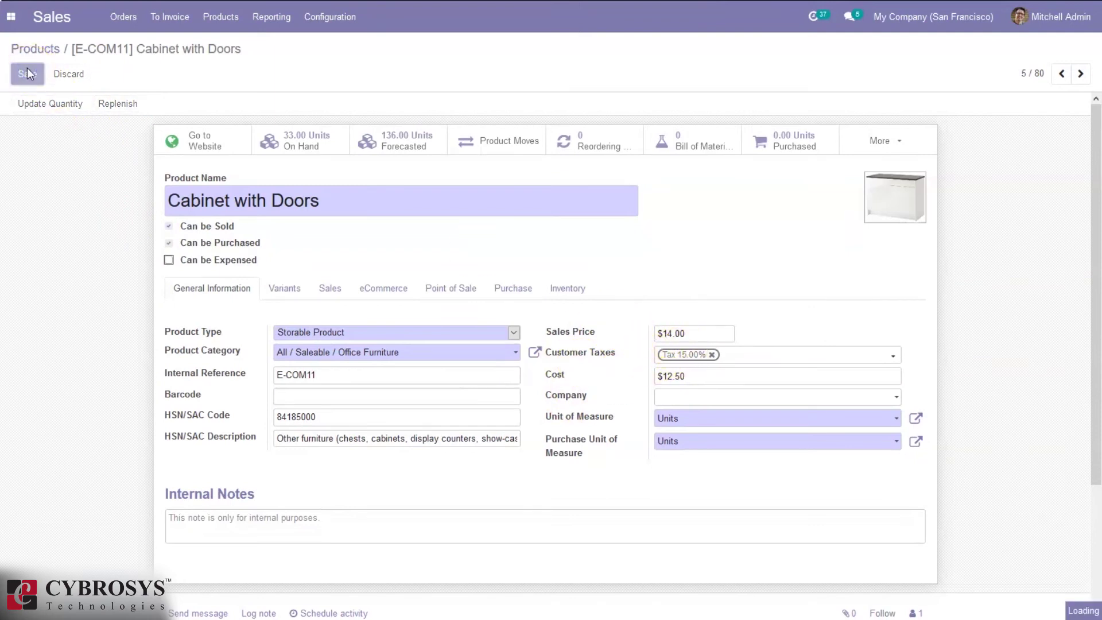
Step: Create a quotation for Azure Interior and check its fiscal position is India
{"action": "left_click", "coordinate": [139, 17]}
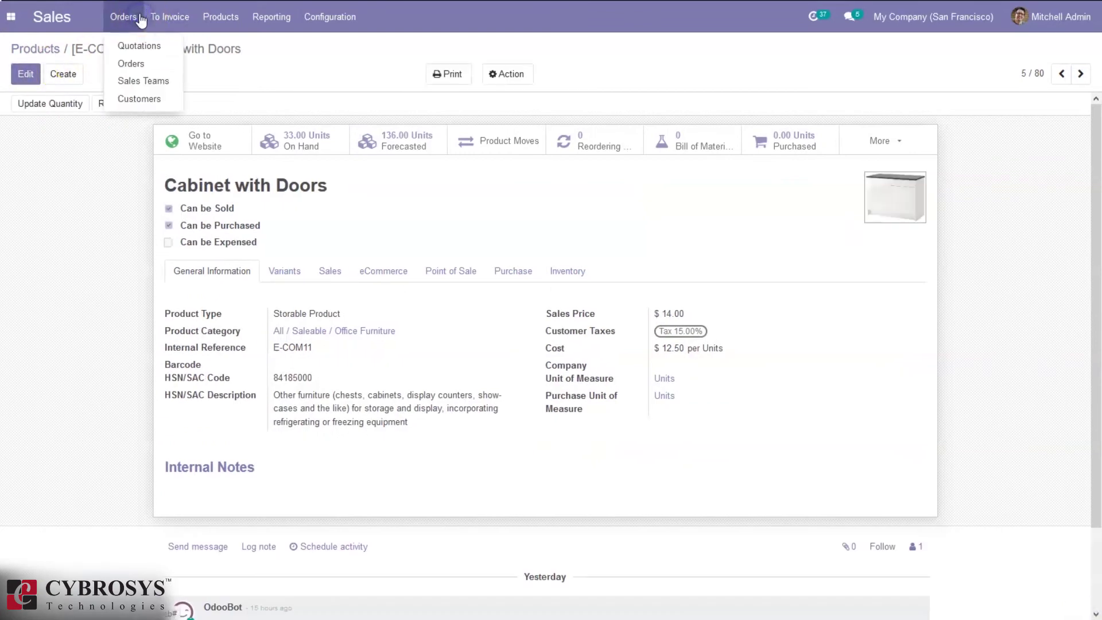
{"action": "left_click", "coordinate": [130, 59]}
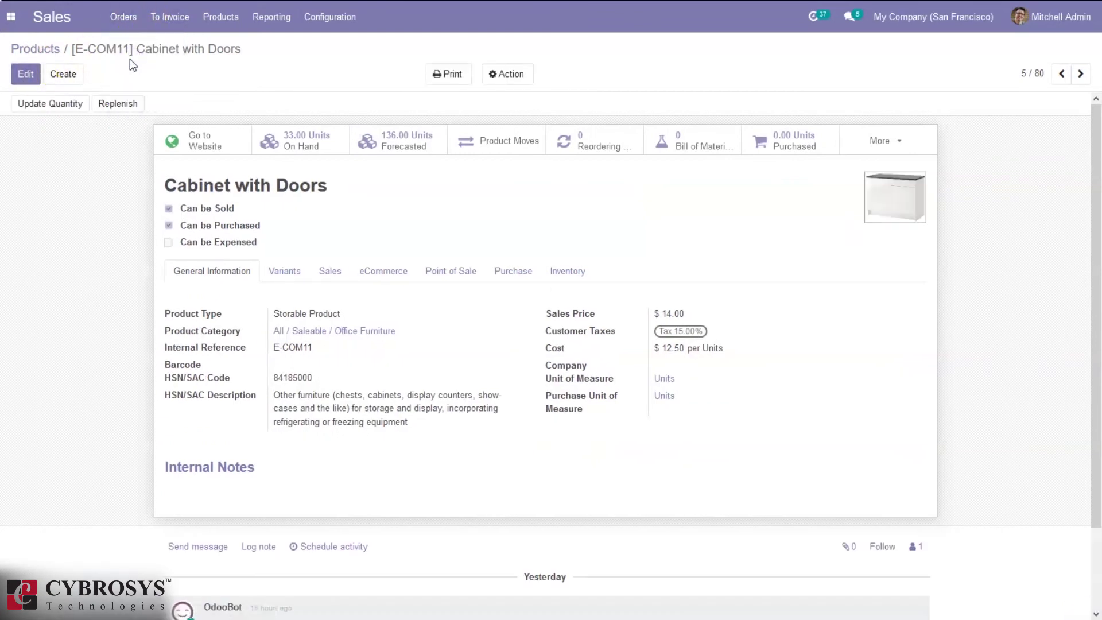
{"action": "left_click", "coordinate": [36, 70]}
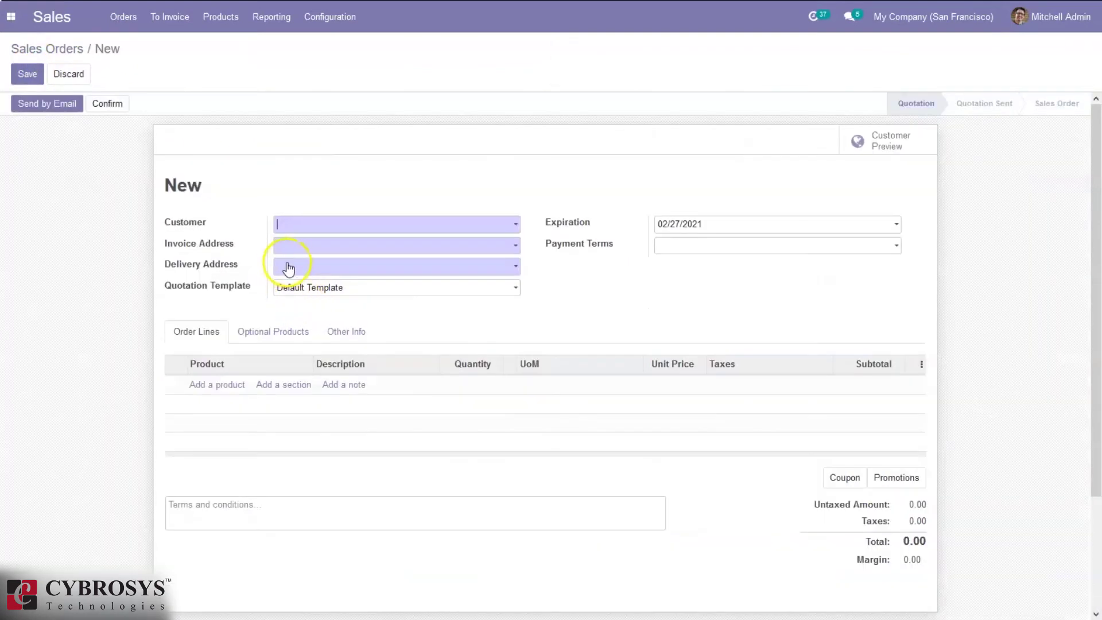
{"action": "left_click", "coordinate": [308, 222]}
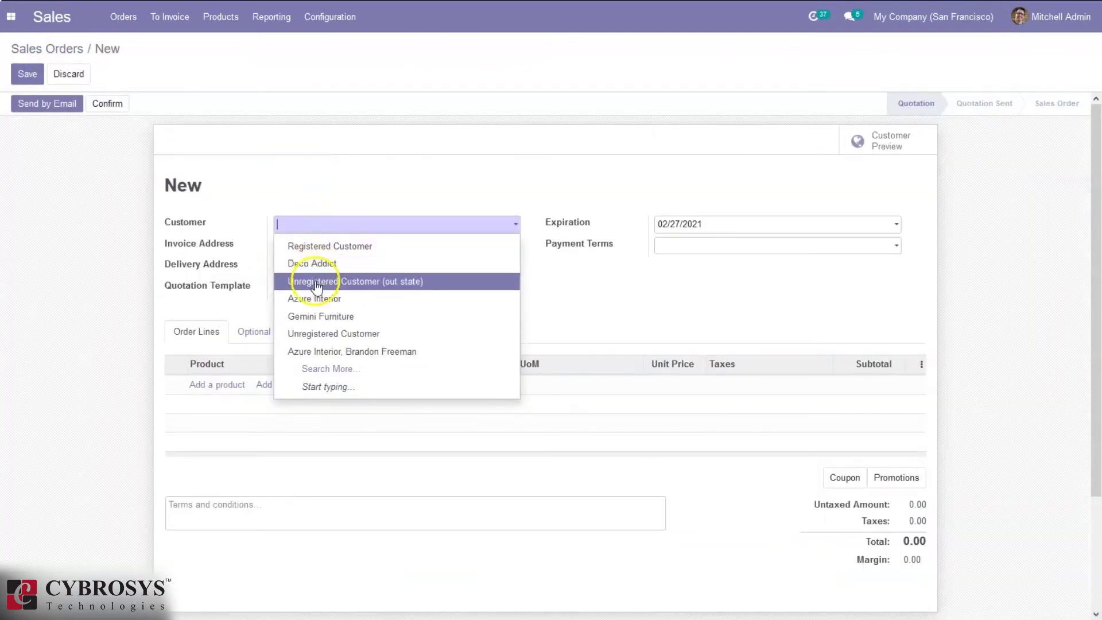
{"action": "left_click", "coordinate": [310, 299]}
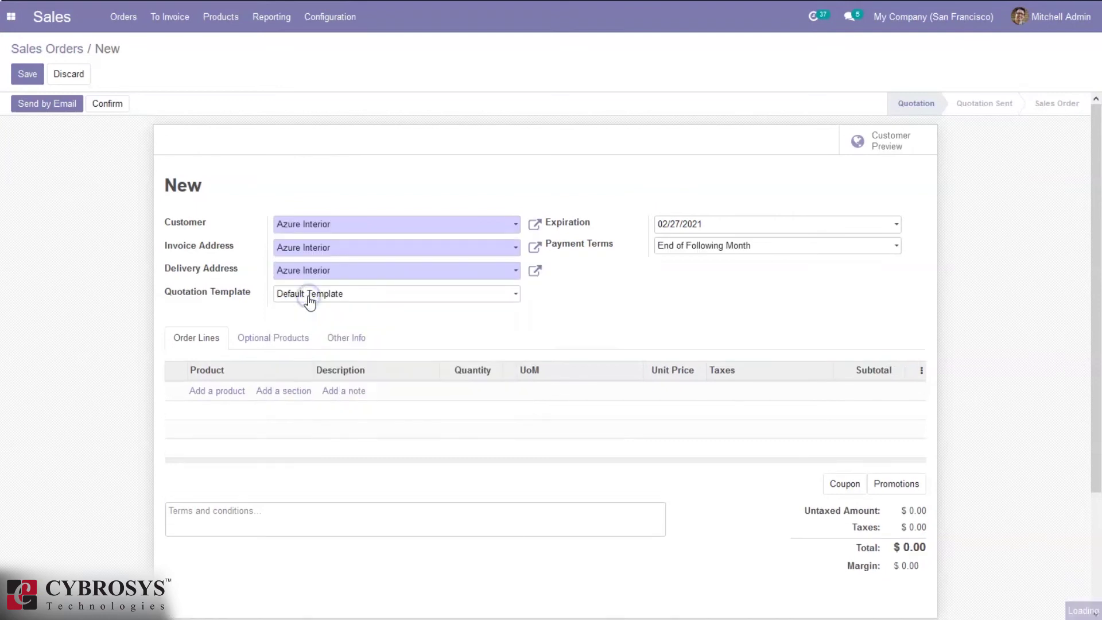
{"action": "left_click", "coordinate": [346, 339]}
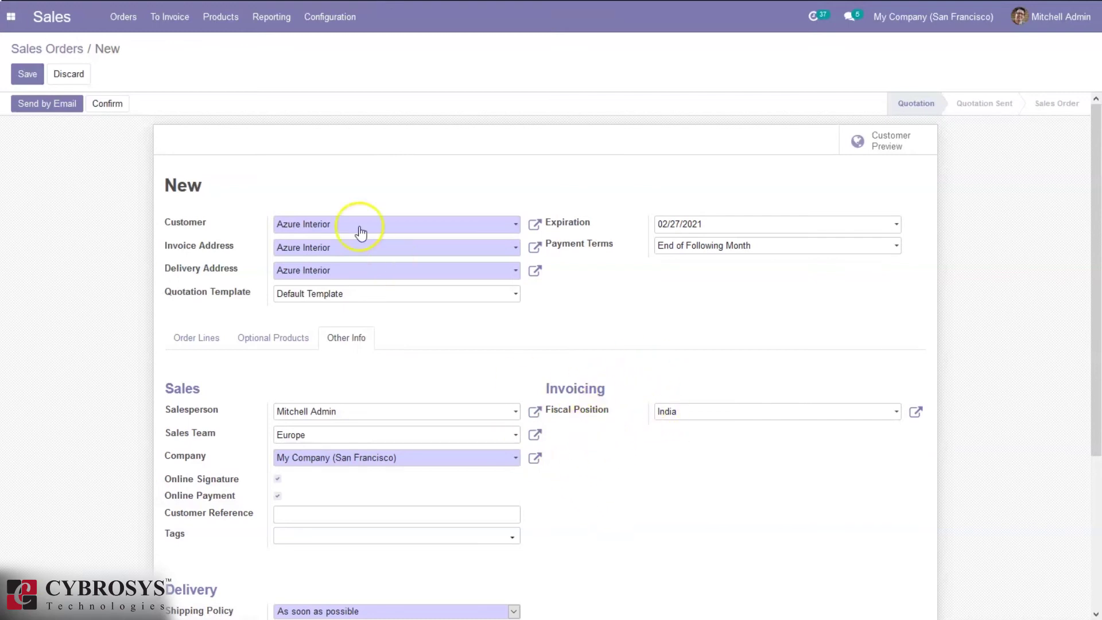
Step: Add a Cabinet with Doors line via the 'cab' search, taxed Tax 20% at 14.00
{"action": "left_click", "coordinate": [198, 340]}
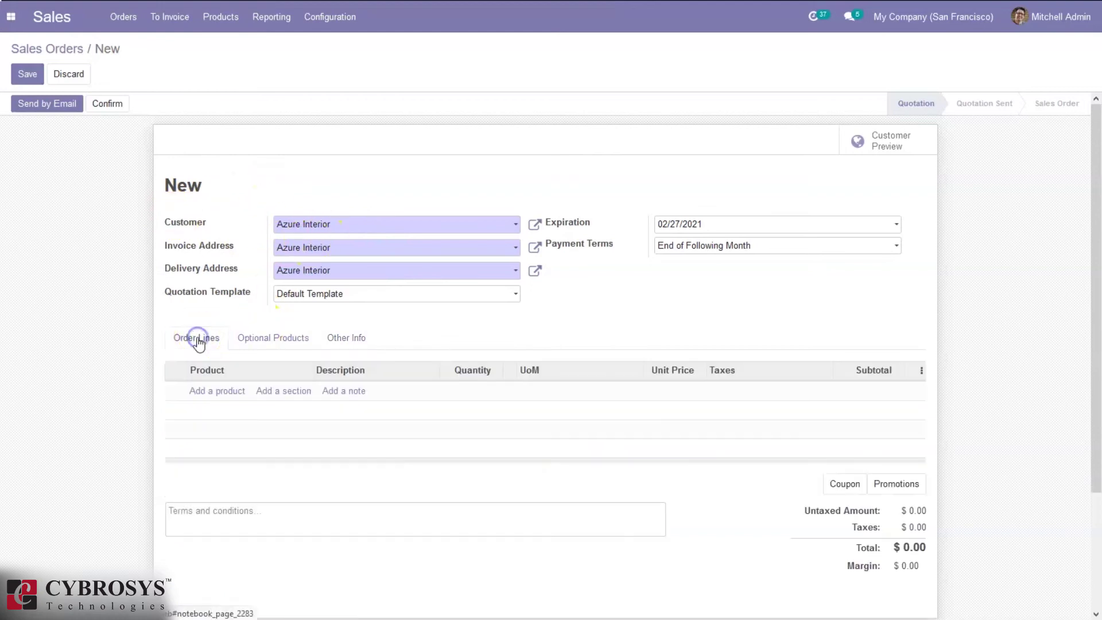
{"action": "left_click", "coordinate": [208, 394]}
{"action": "type", "text": "can"}
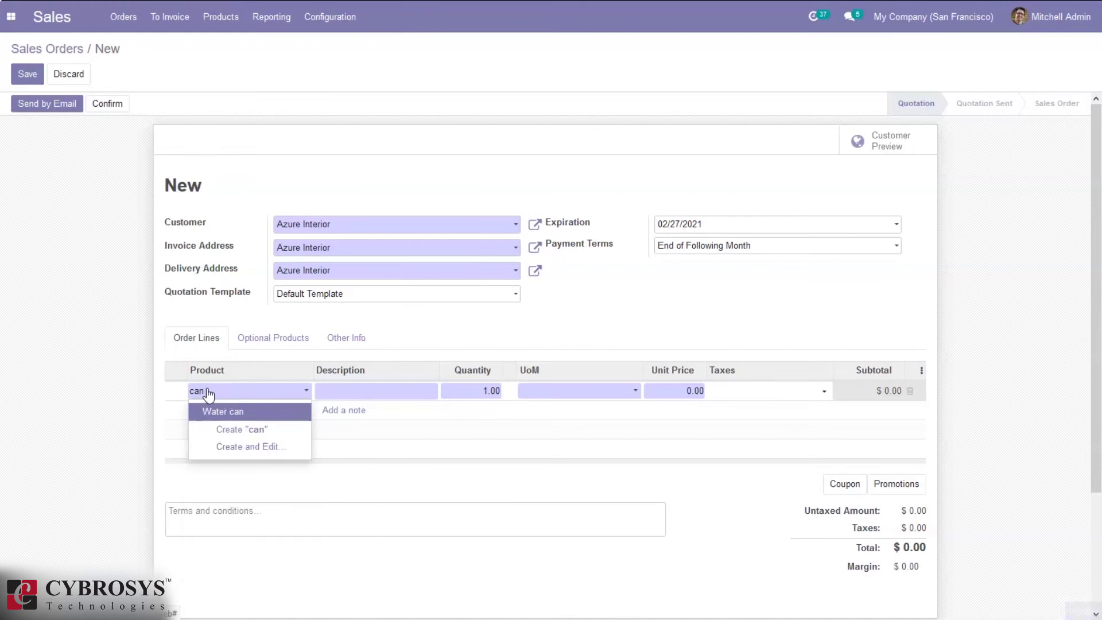
{"action": "key", "text": "BackSpace"}
{"action": "type", "text": "b"}
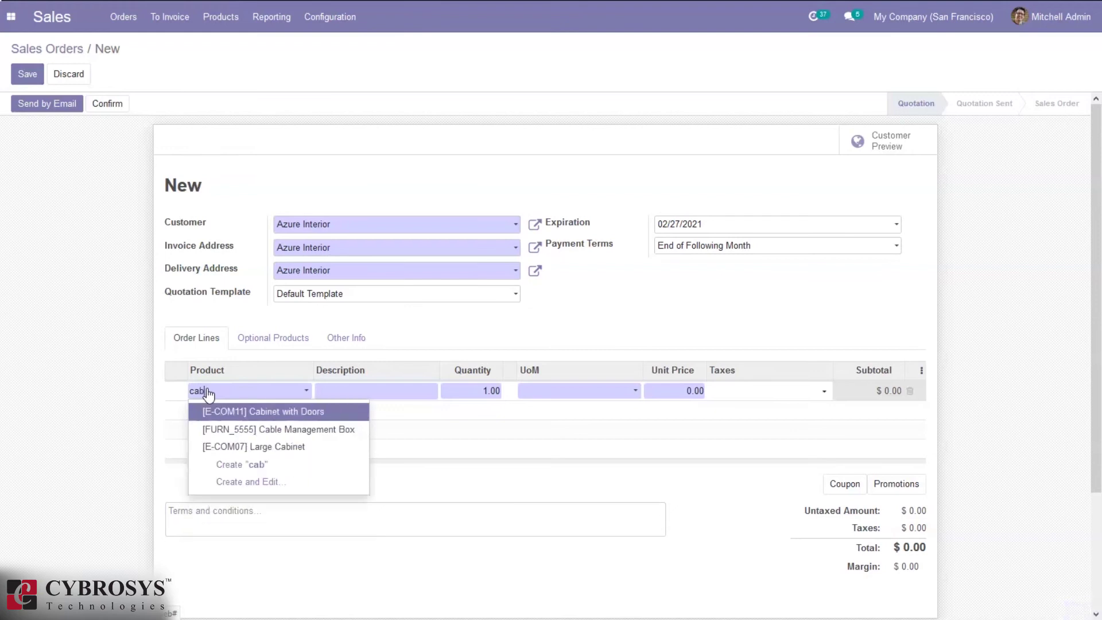
{"action": "left_click", "coordinate": [259, 418]}
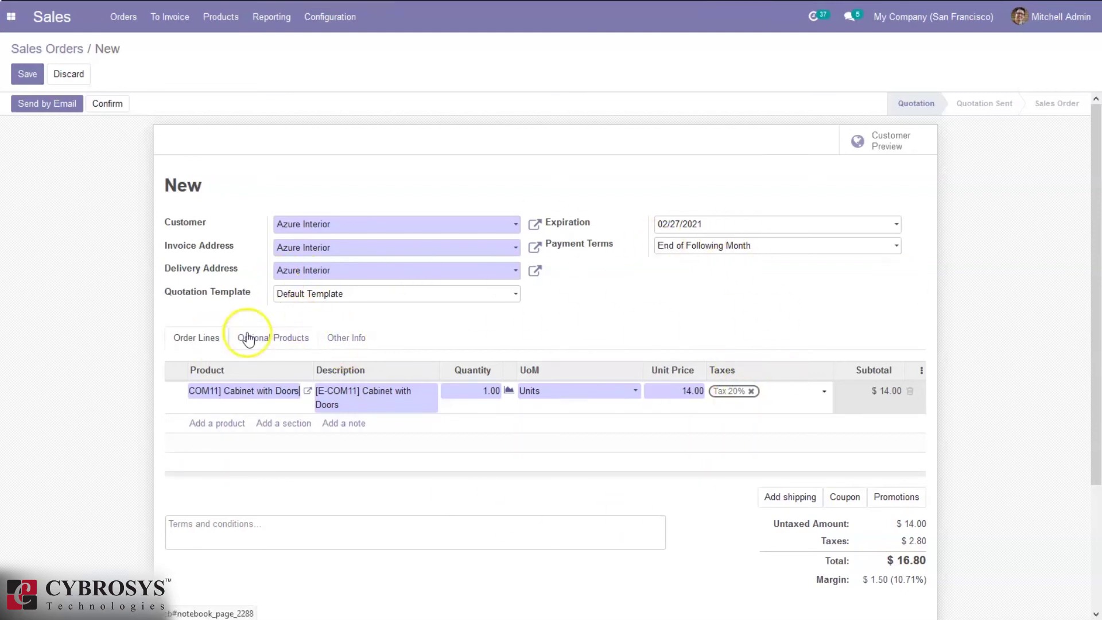
Step: Verify the India fiscal position under Other Info, then confirm quotation S00046
{"action": "left_click", "coordinate": [343, 340]}
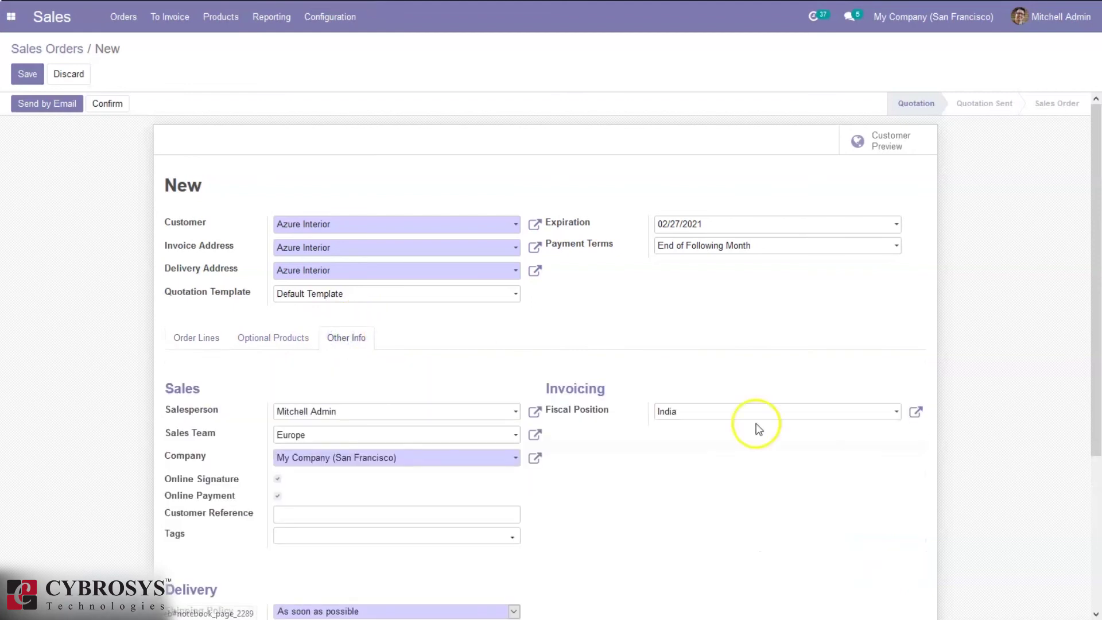
{"action": "left_click", "coordinate": [696, 412]}
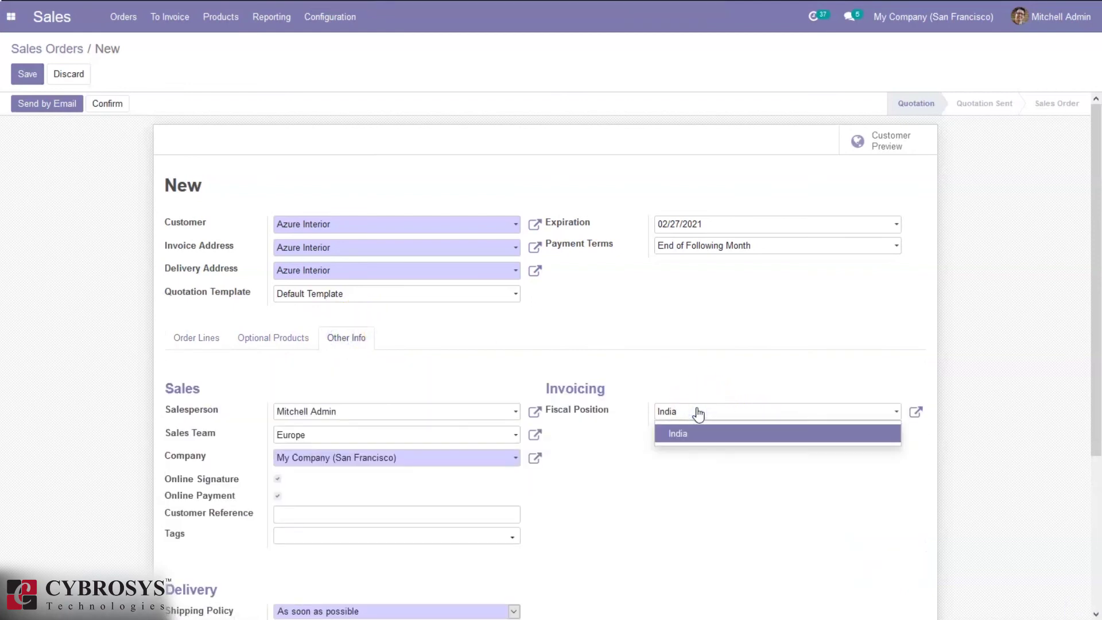
{"action": "left_click", "coordinate": [182, 345]}
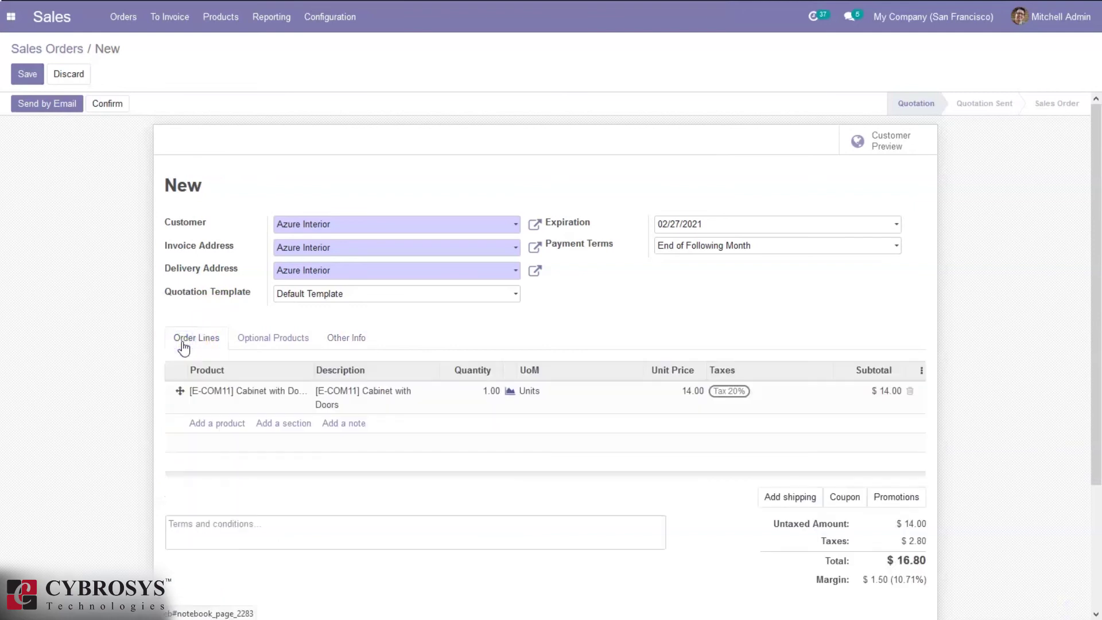
{"action": "left_click", "coordinate": [117, 107]}
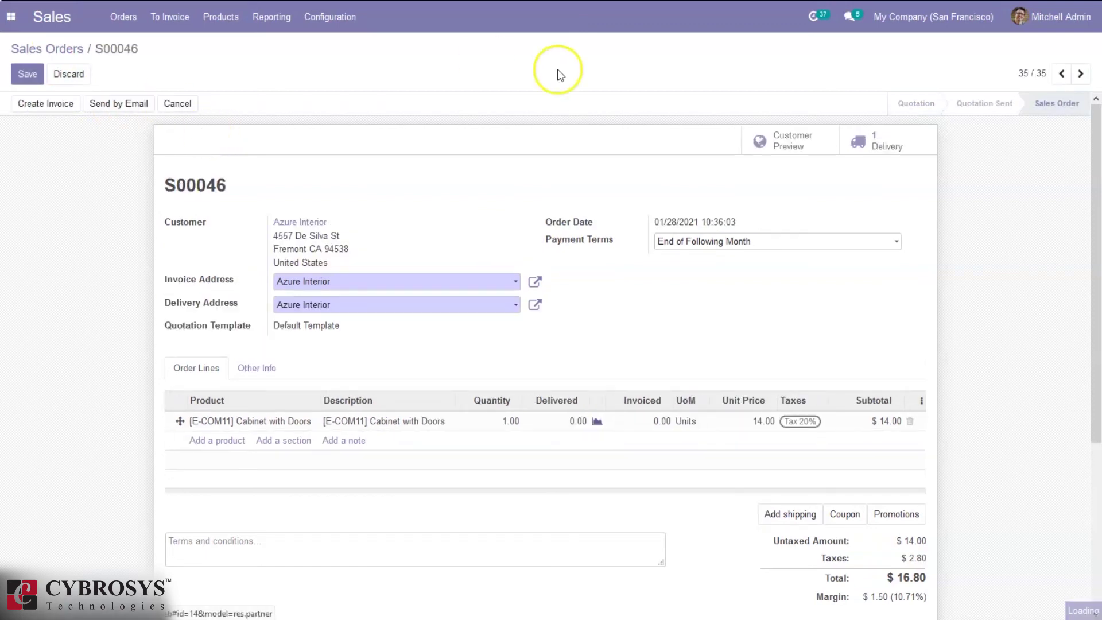
Step: Validate delivery WH/OUT/00027 as an immediate transfer of 1.00 Cabinet with Doors
{"action": "left_click", "coordinate": [905, 144]}
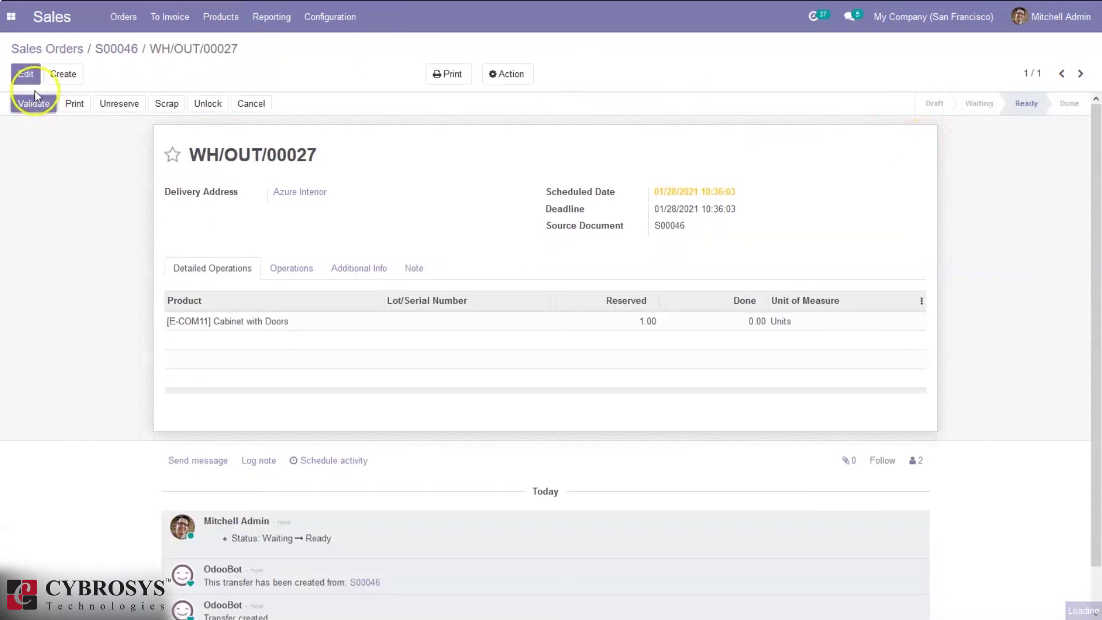
{"action": "left_click", "coordinate": [35, 101]}
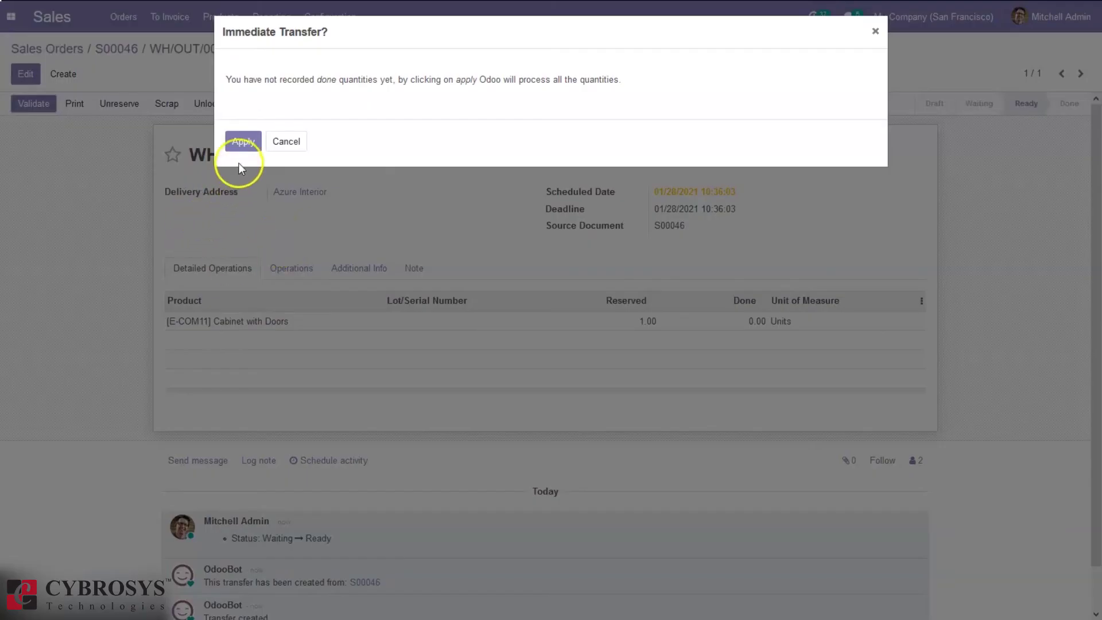
{"action": "left_click", "coordinate": [242, 141]}
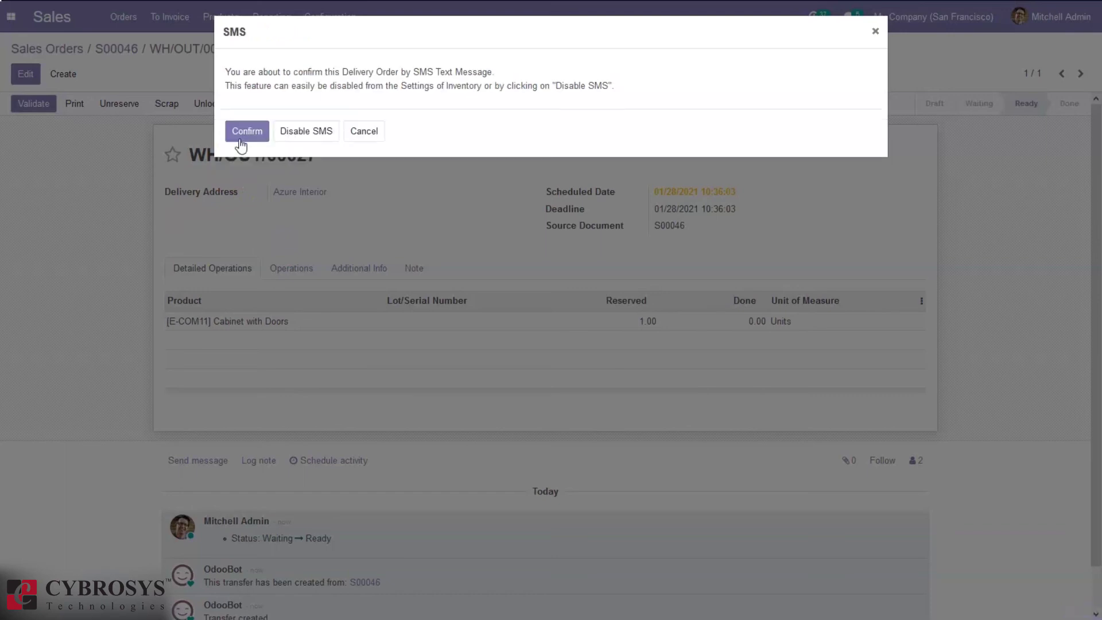
{"action": "left_click", "coordinate": [265, 136]}
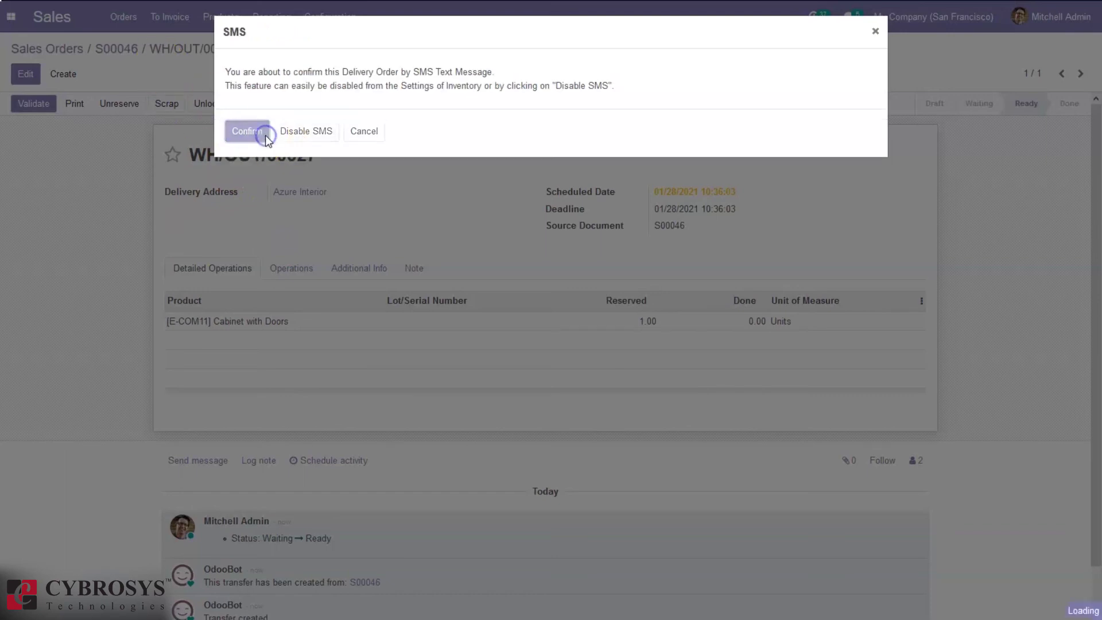
Step: Create and open a regular invoice for S00046, totalling $16.80 with Tax 20%
{"action": "left_click", "coordinate": [118, 49]}
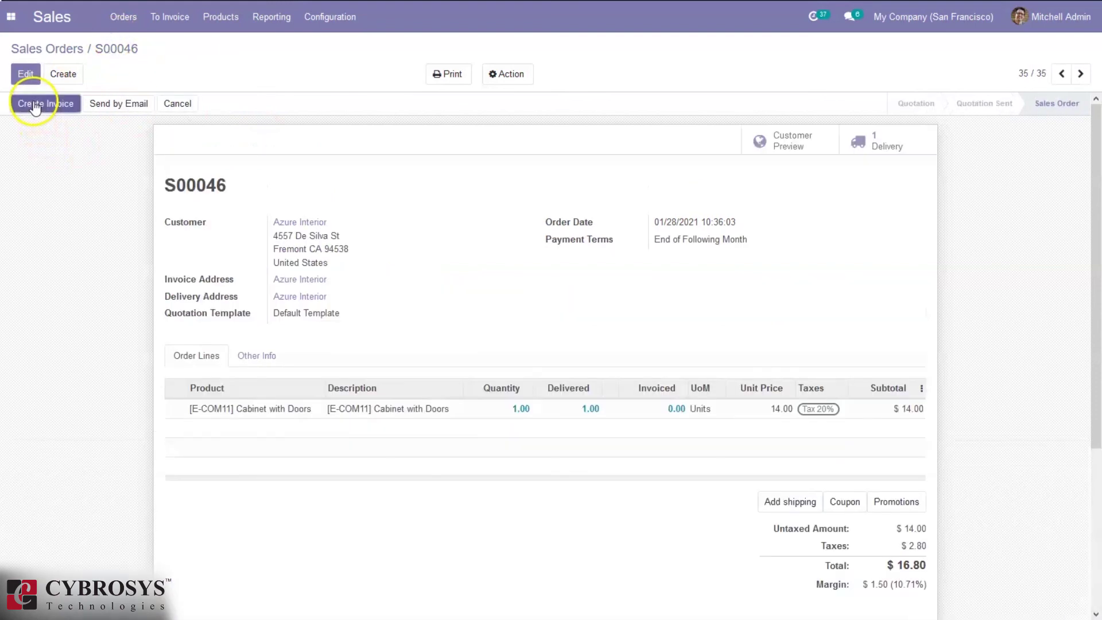
{"action": "left_click", "coordinate": [35, 106]}
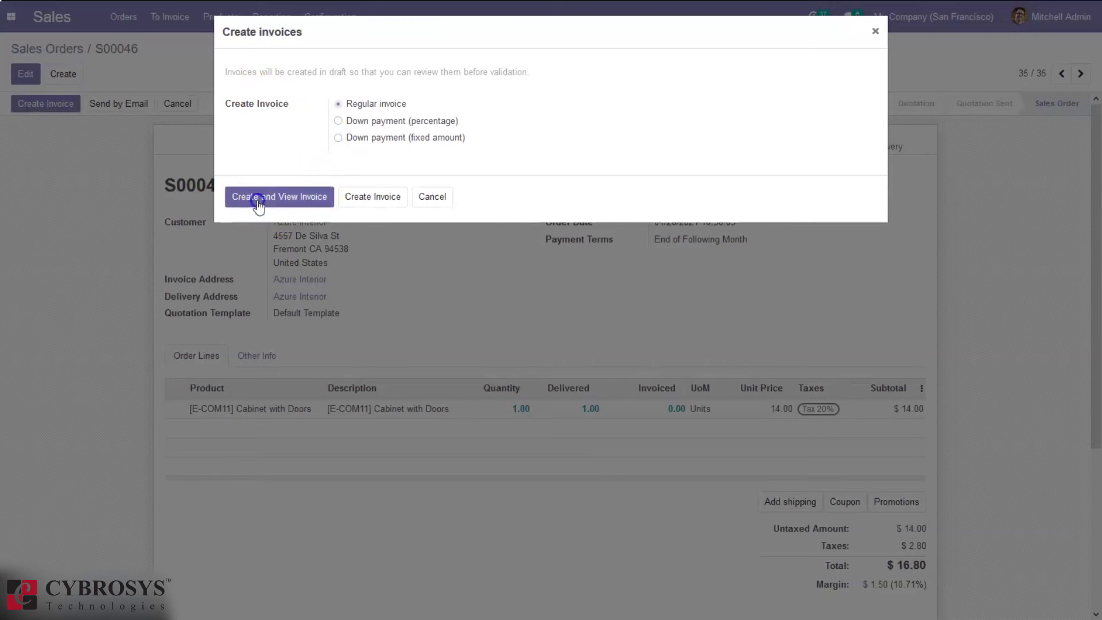
{"action": "left_click", "coordinate": [257, 198]}
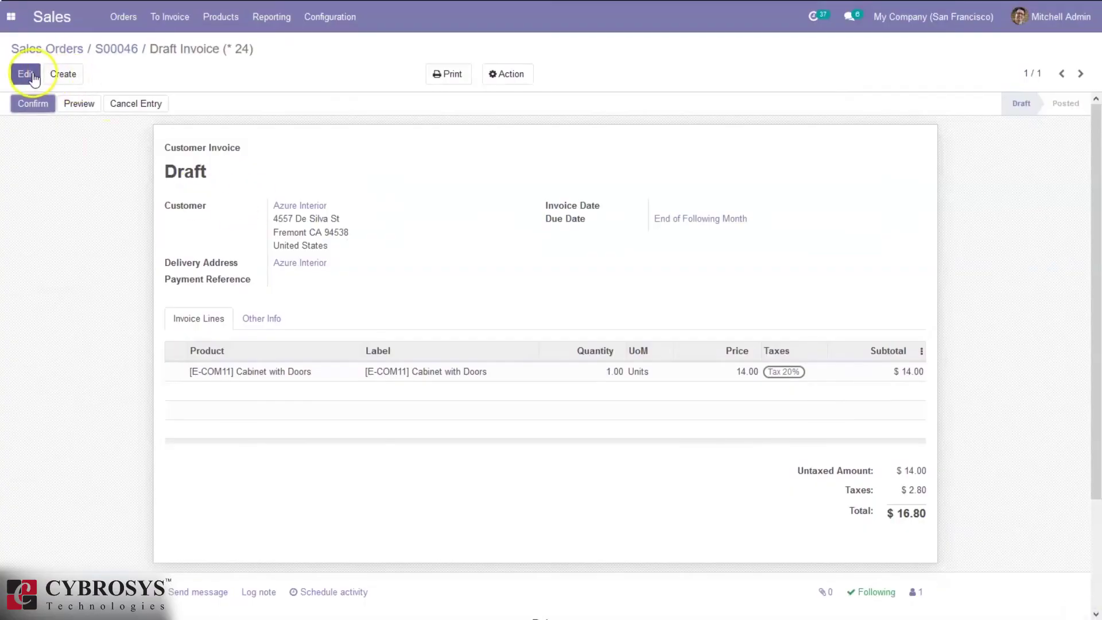
Step: Edit the S00046 draft invoice, confirm Fiscal Position India under Other Info, and return to the lines
{"action": "left_click", "coordinate": [25, 73]}
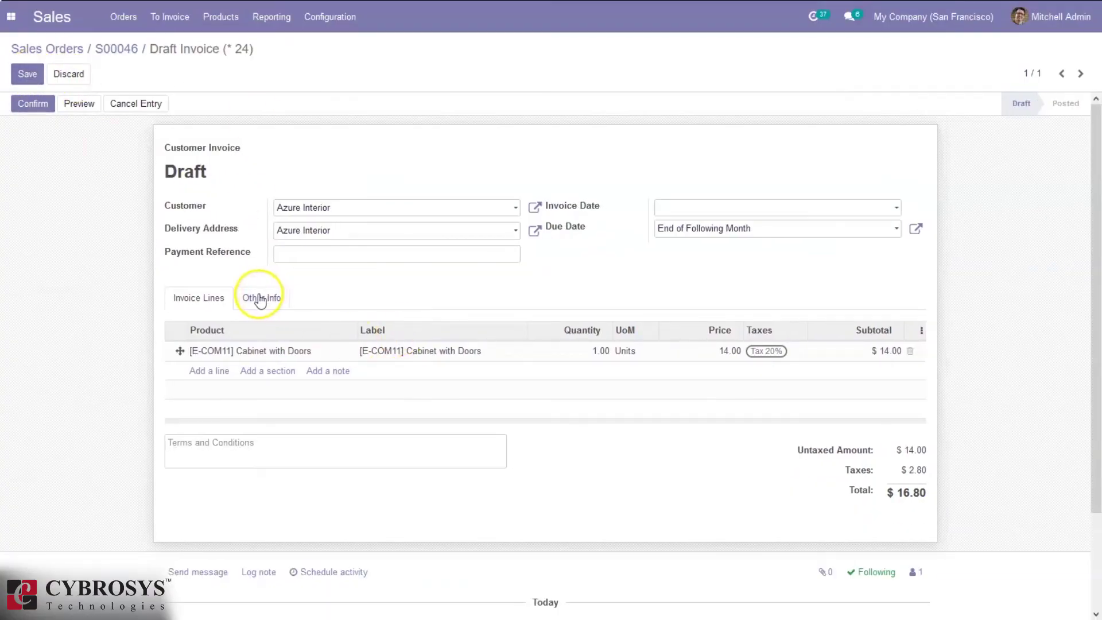
{"action": "left_click", "coordinate": [260, 299]}
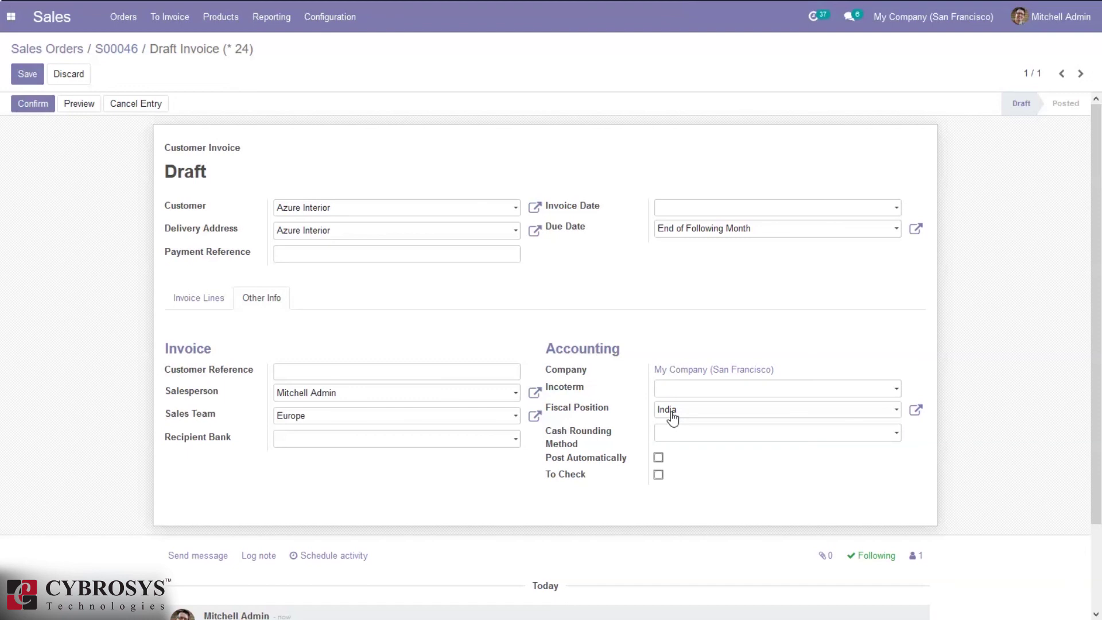
{"action": "left_click", "coordinate": [187, 301]}
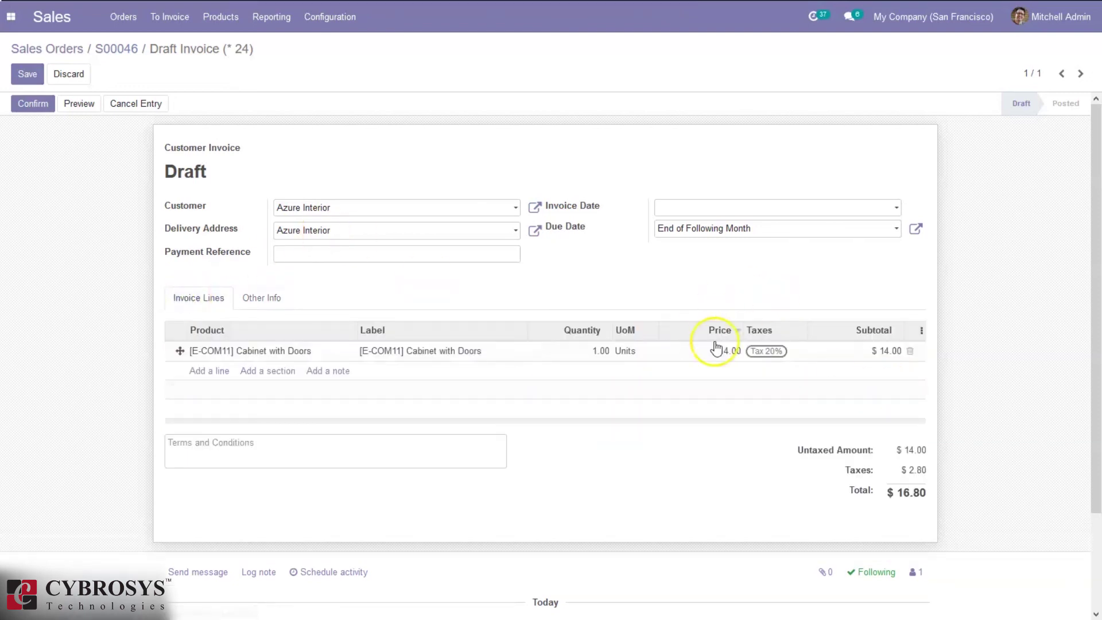